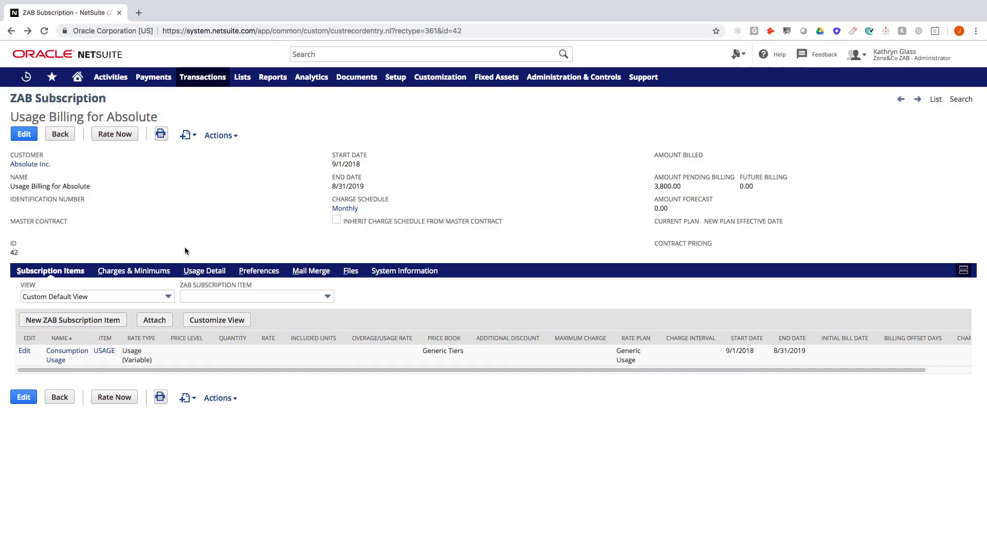
Highlight the customer, subscription dates and Monthly charge schedule, then start a new subscription item
mouse_move(2, 146)
left_mouse_down()
mouse_move(105, 188)
mouse_move(95, 174)
left_mouse_up()
left_click_drag(323, 143, 391, 190)
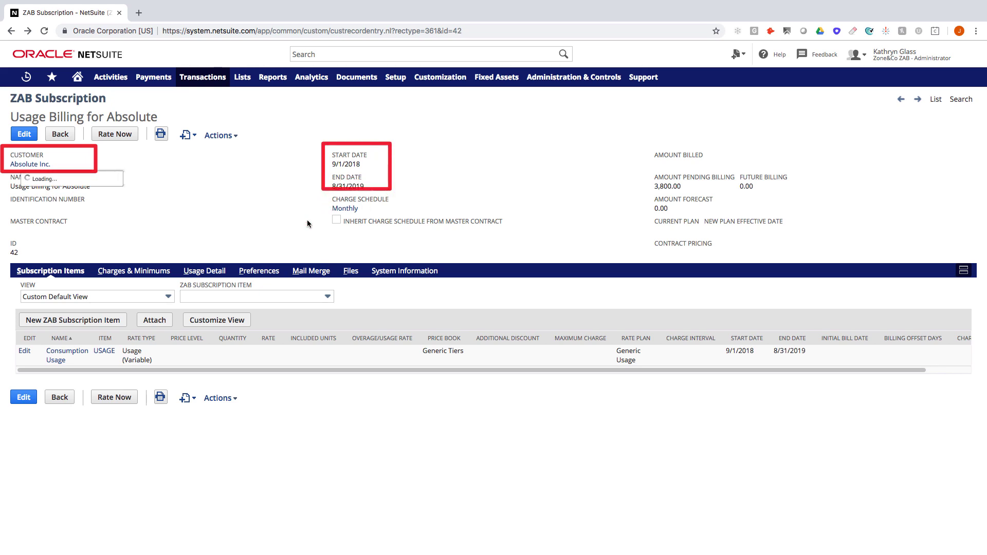
left_click_drag(290, 224, 325, 208)
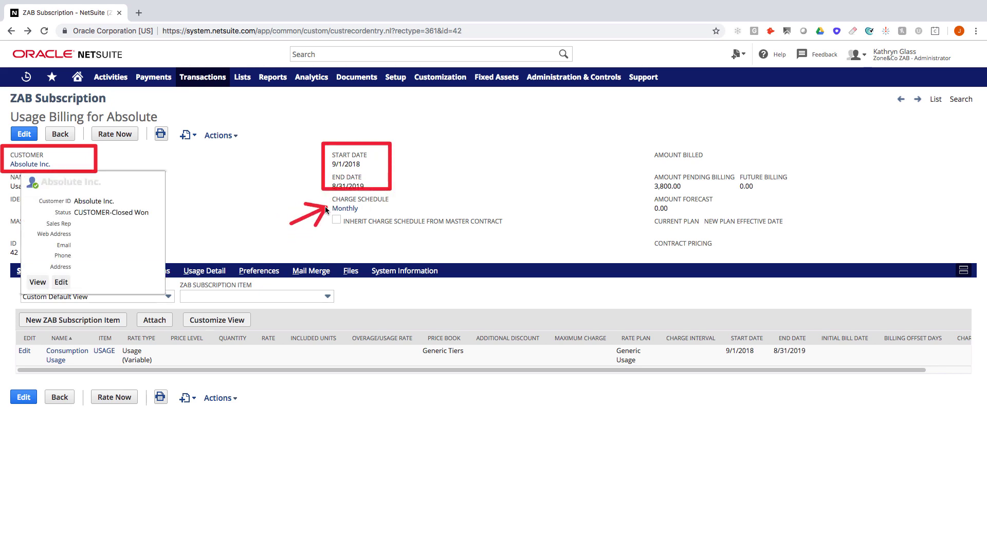
key("Escape")
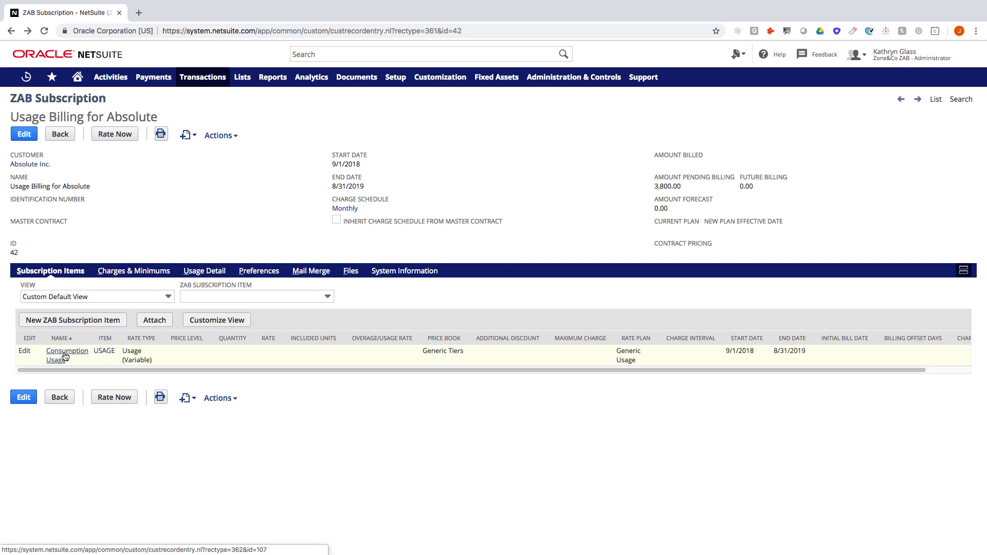
left_click(82, 325)
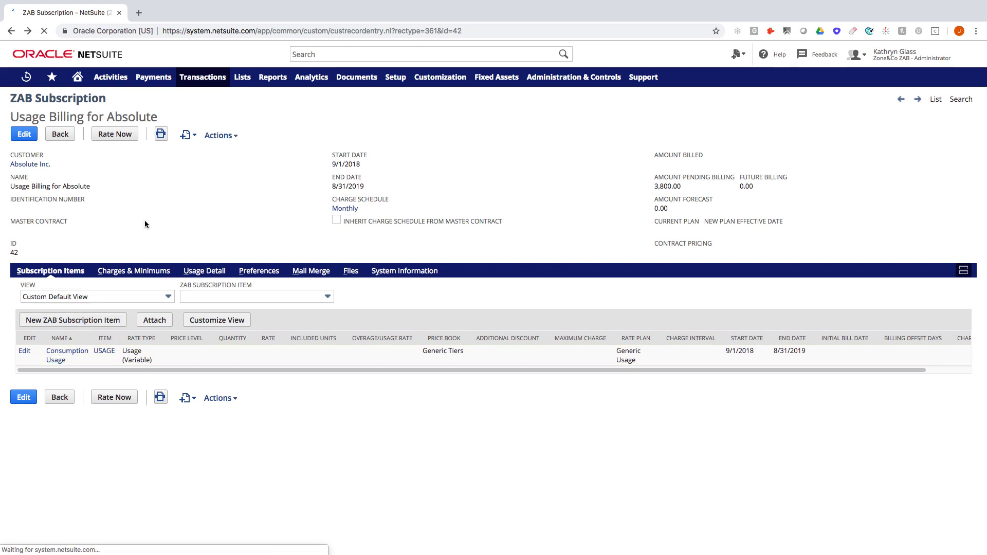
Name the new item 'Count Usage' and set its Item to USERS
left_click(101, 183)
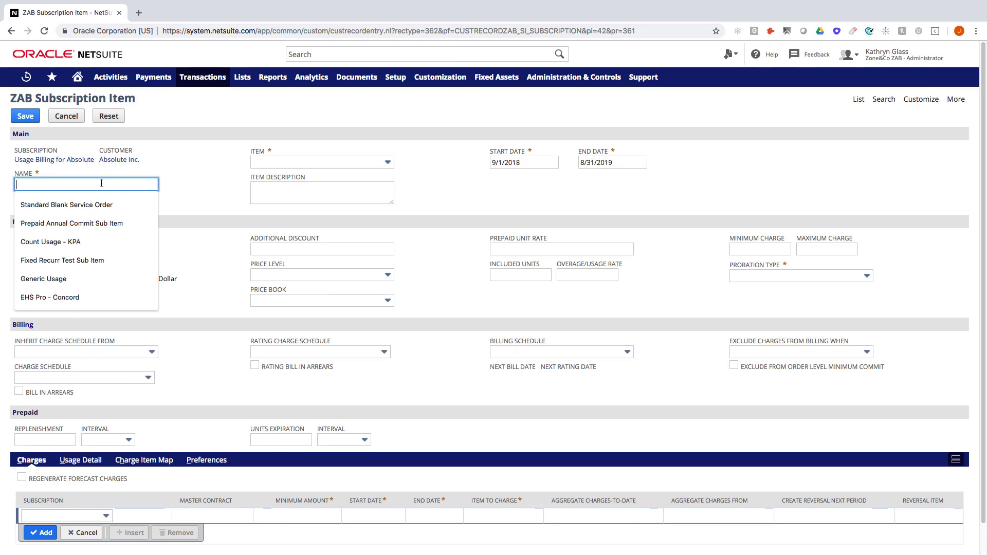
type("Count Usage")
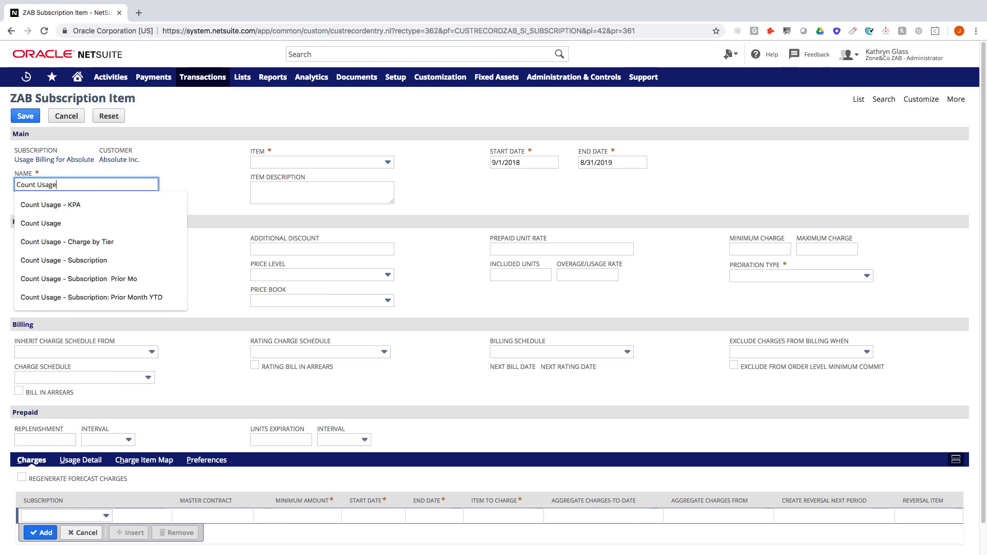
key("Tab")
type("u")
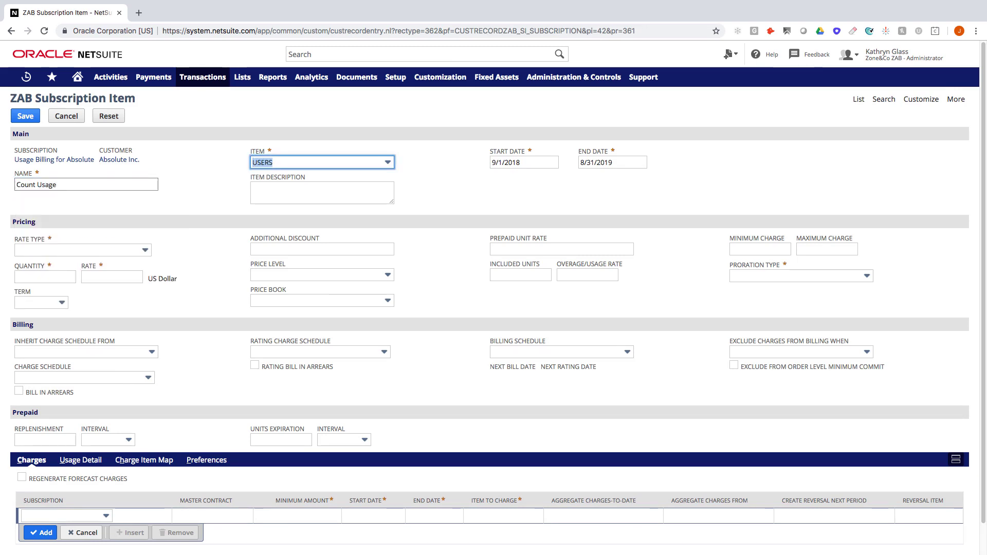
key("Tab")
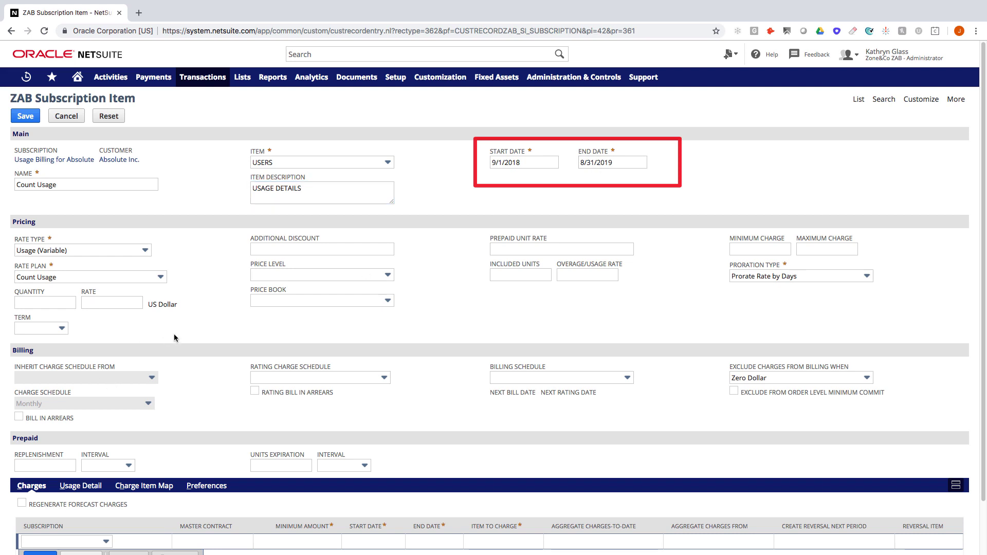
Choose the Generic Tiers price book and open it in a new tab
left_click(280, 300)
scroll(296, 360, "down", 3)
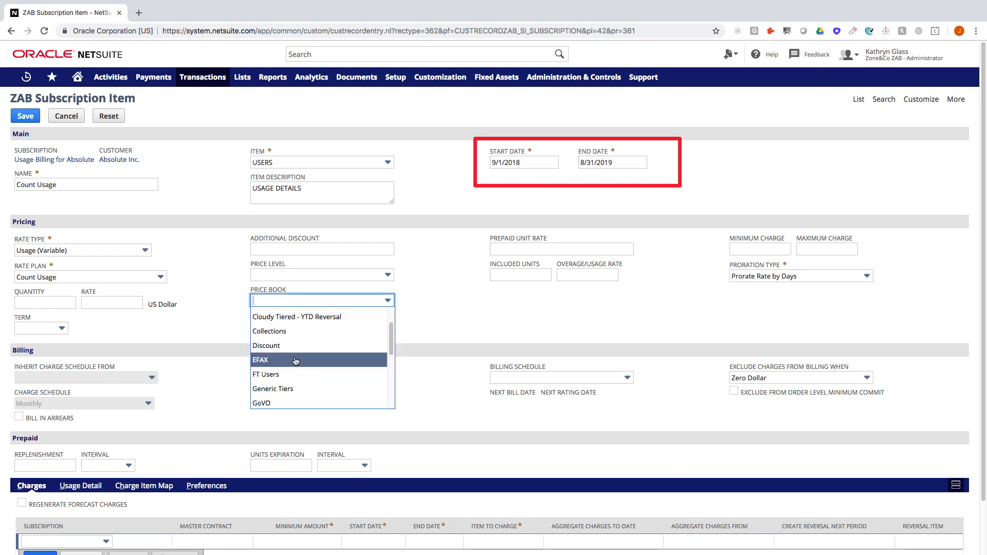
left_click(286, 378)
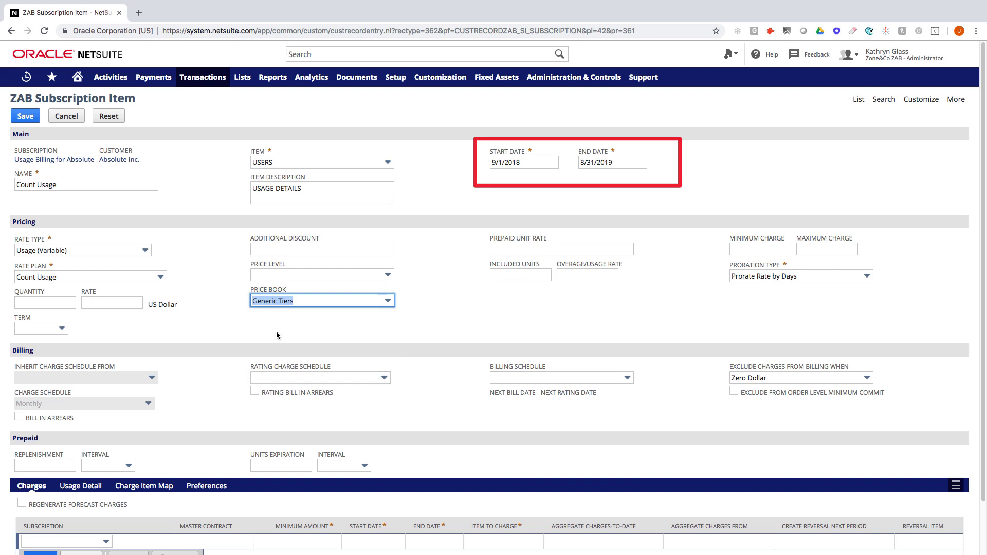
left_click(417, 301)
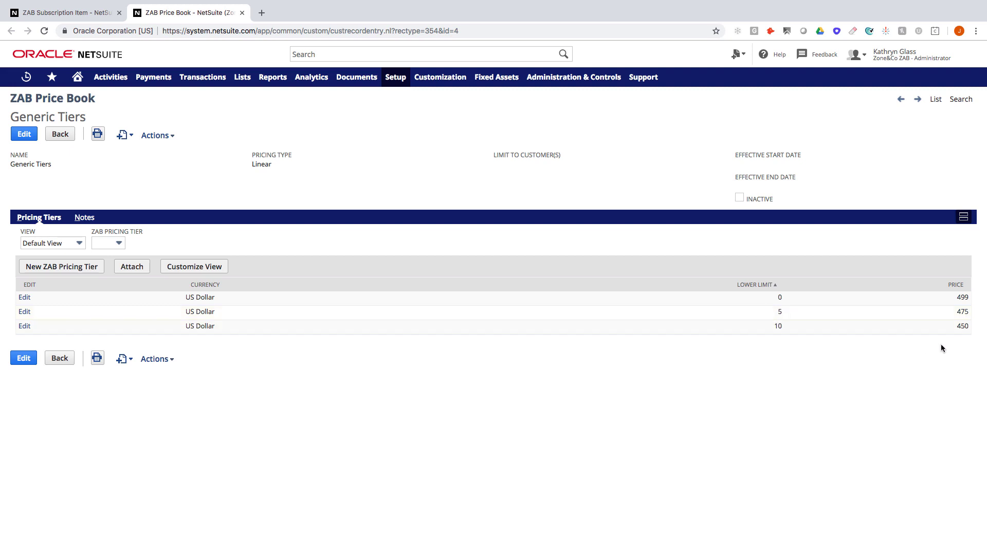
key("alt+e")
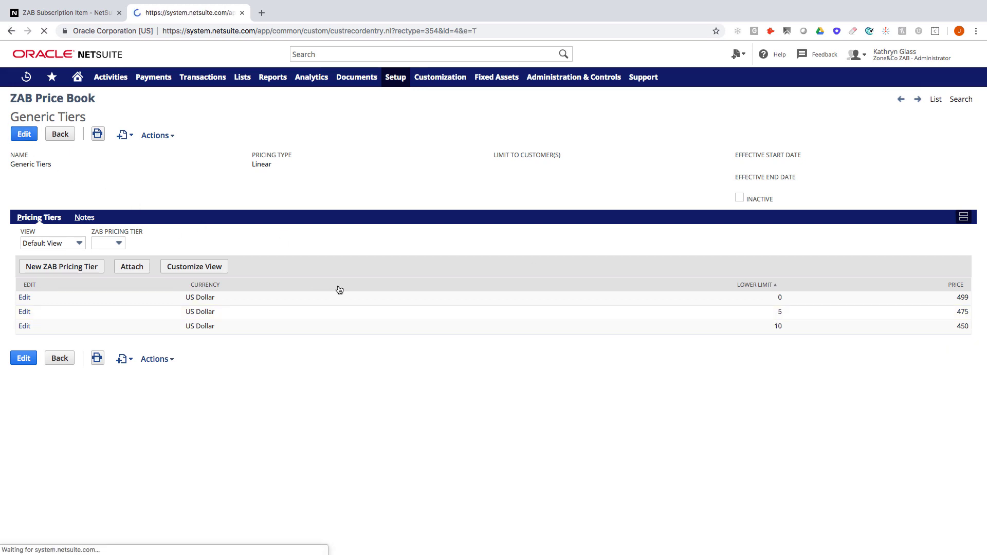
left_click(323, 167)
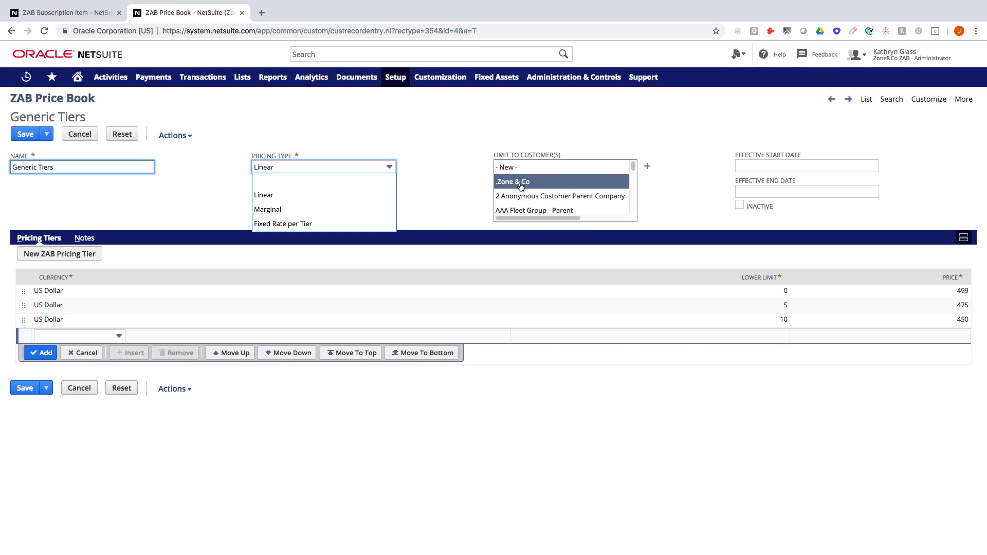
left_click(525, 205)
left_click(524, 184)
left_click(522, 197)
left_click(518, 184)
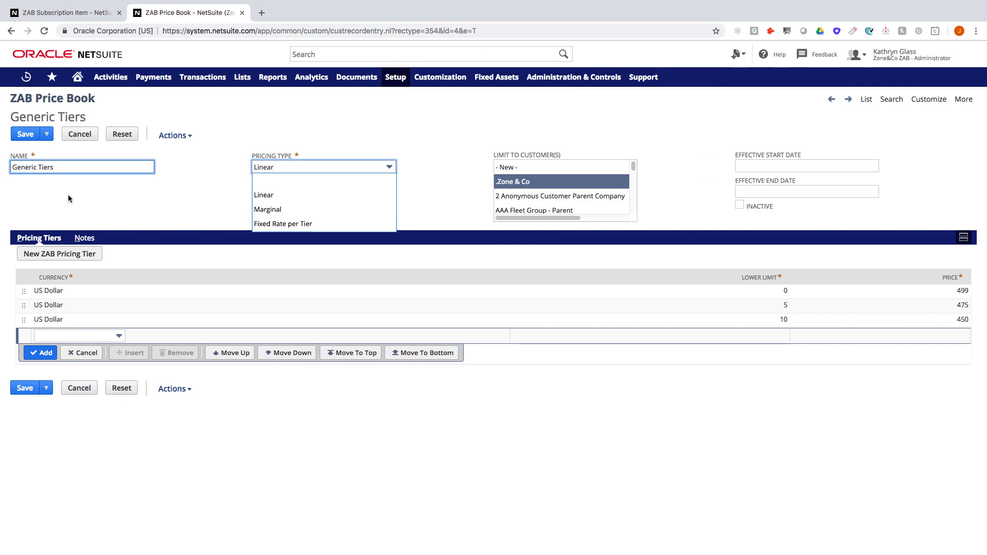
left_click(80, 134)
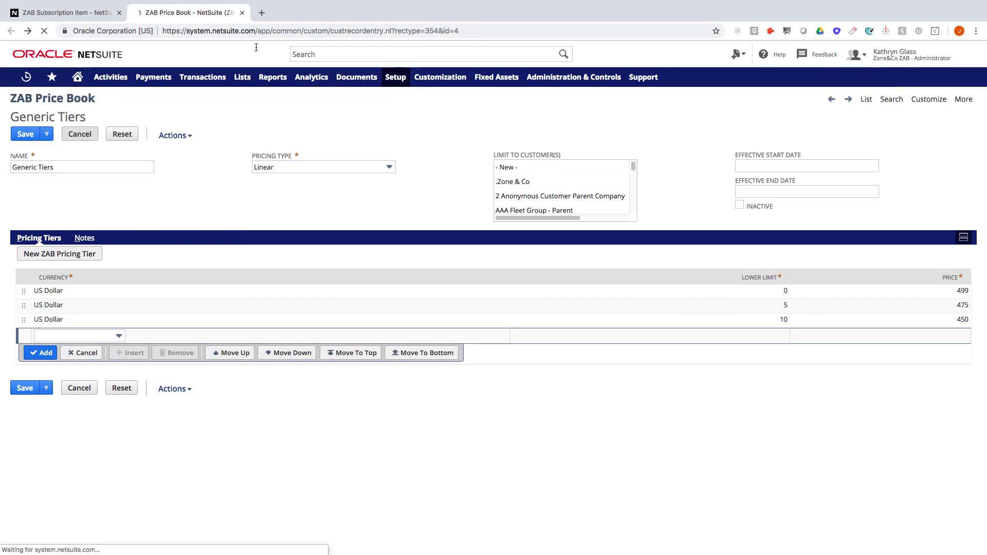
Close the price book and save the Count Usage subscription item
left_click(242, 12)
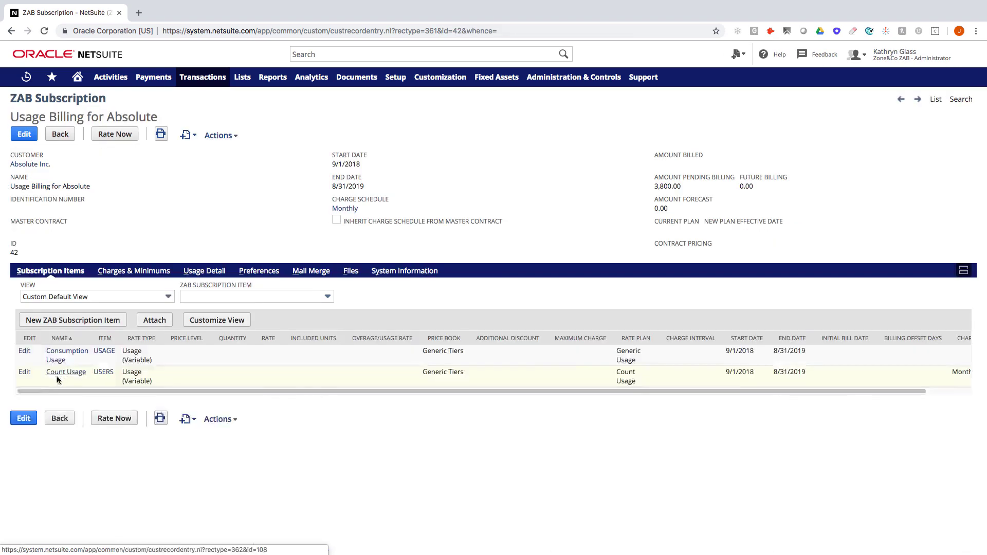
left_click(64, 372)
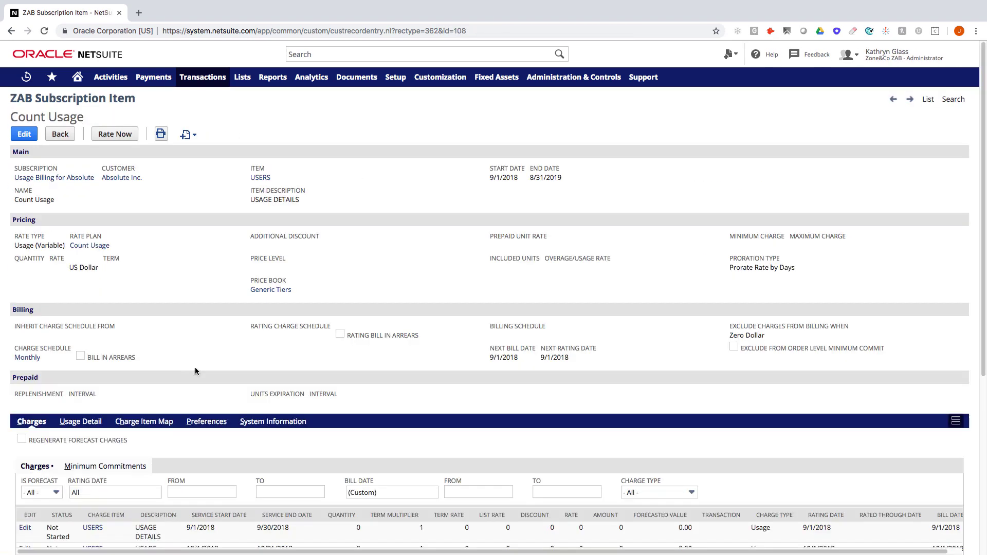
scroll(195, 370, "down", 3)
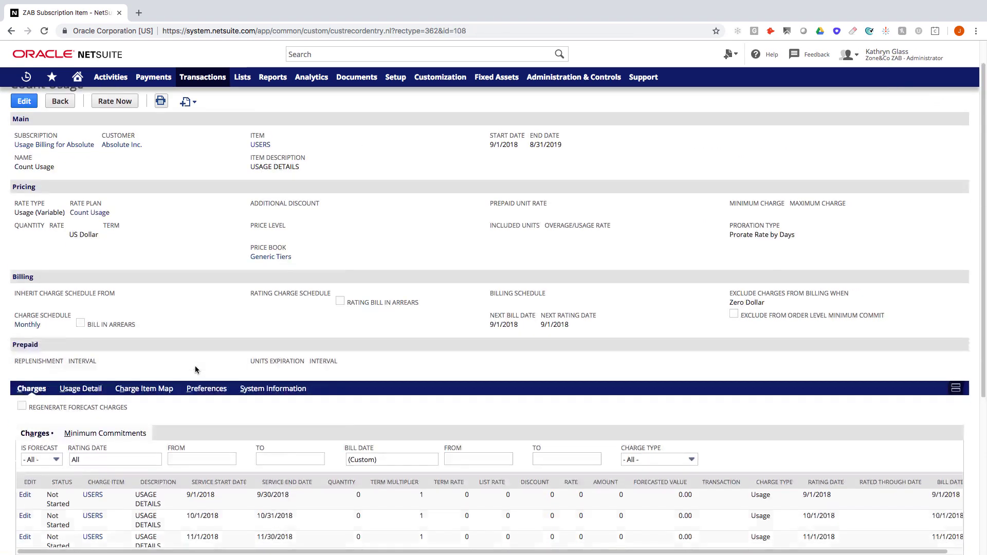
scroll(195, 364, "down", 4)
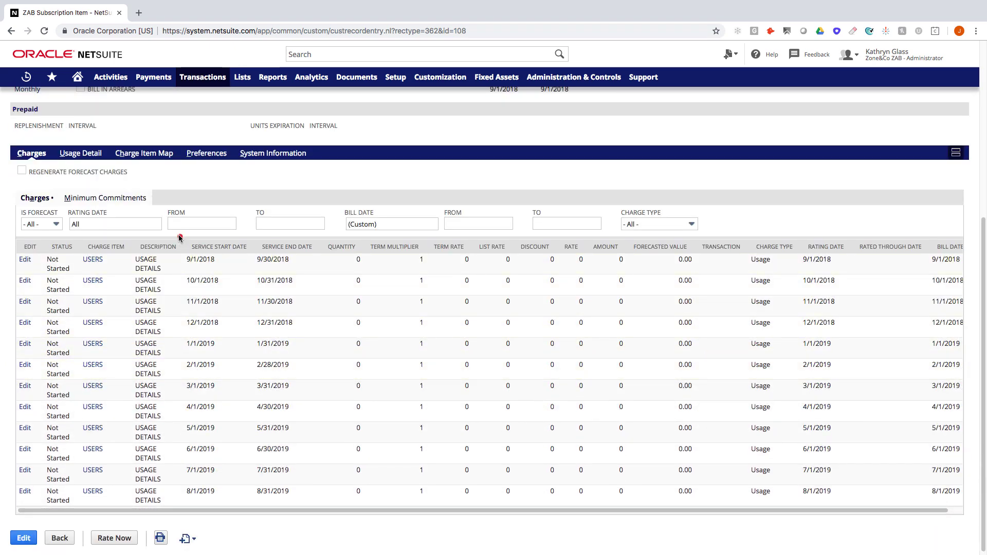
Highlight the first charge's service dates, bill date and the Bill in Arrears setting
left_click_drag(175, 229, 322, 272)
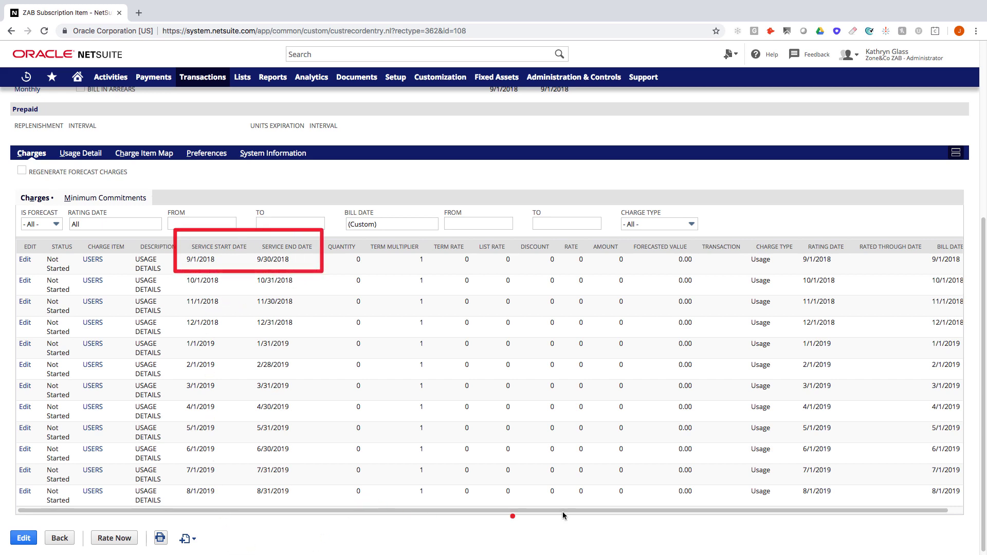
left_click_drag(795, 278, 814, 276)
left_click_drag(920, 215, 971, 272)
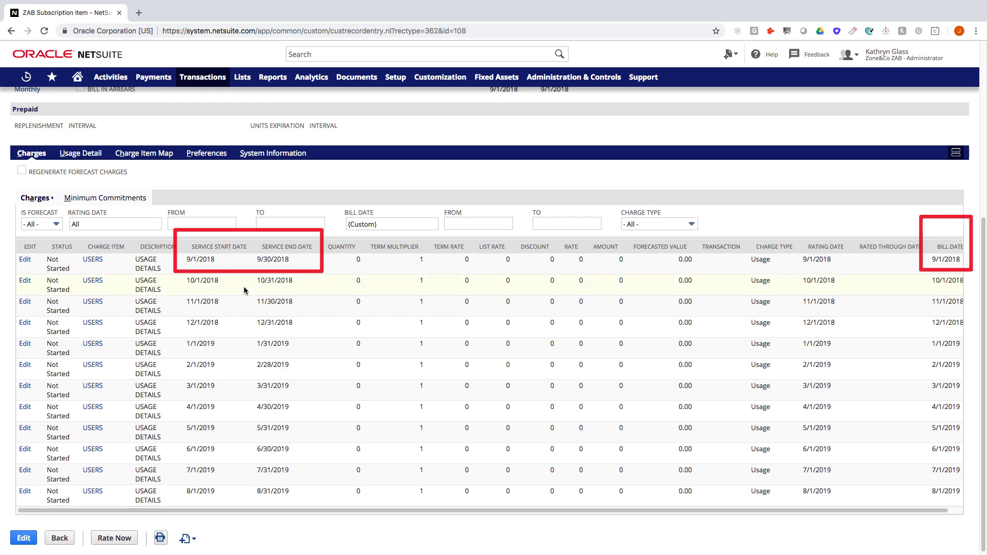
scroll(245, 290, "up", 3)
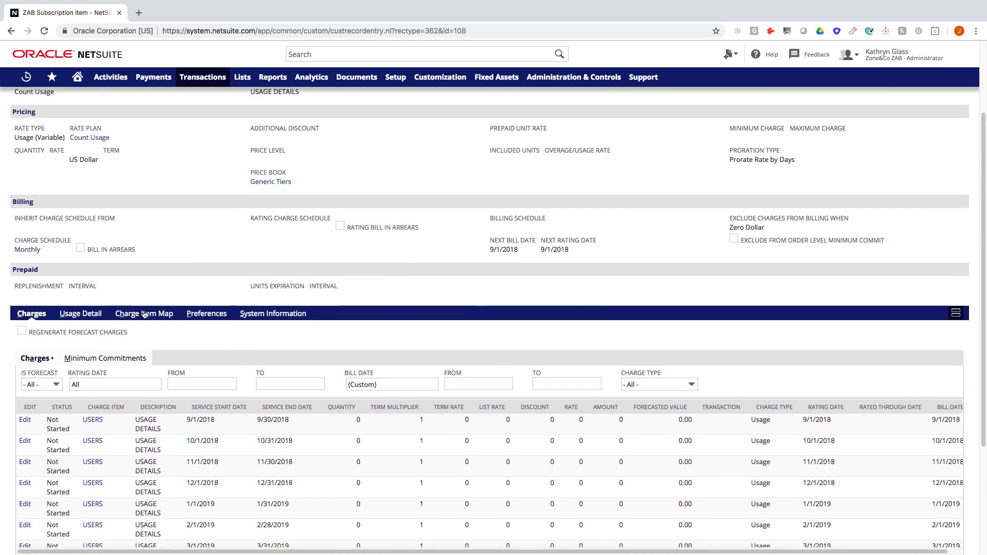
mouse_move(66, 229)
left_mouse_down()
mouse_move(105, 261)
mouse_move(155, 262)
left_mouse_up()
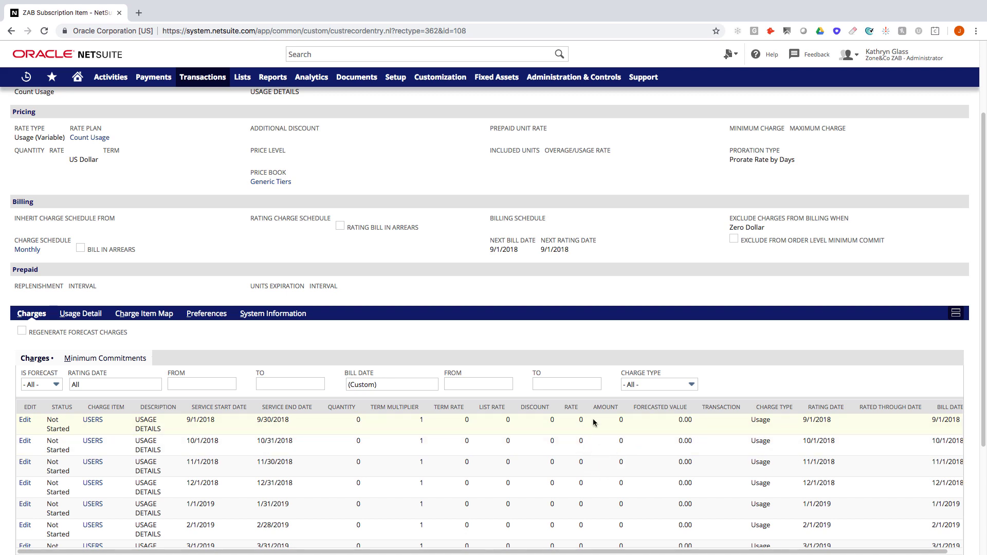
Add a ZAB Count Data entry of quantity 3 effective 9/1/2018 and save it
left_click(82, 315)
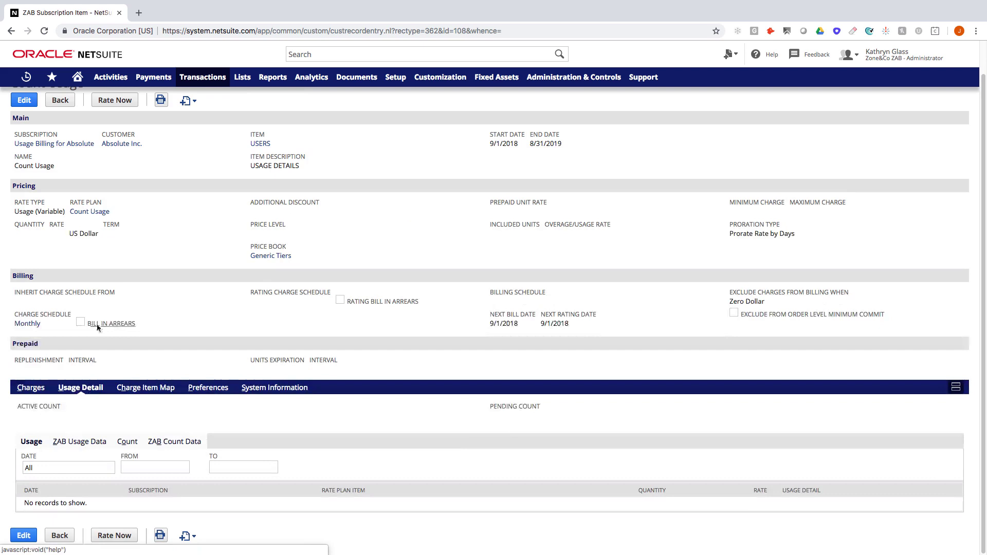
left_click(176, 443)
left_click(52, 475)
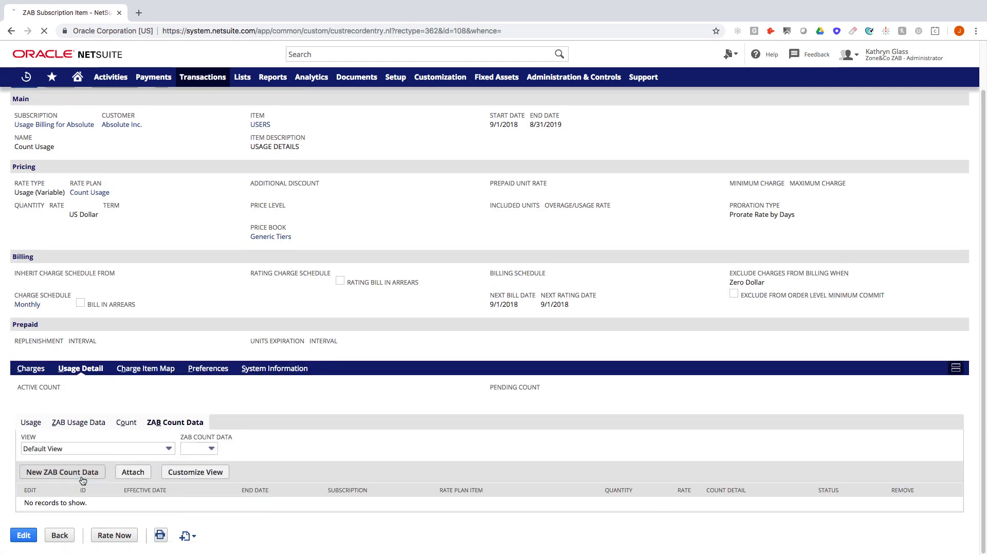
left_click(37, 149)
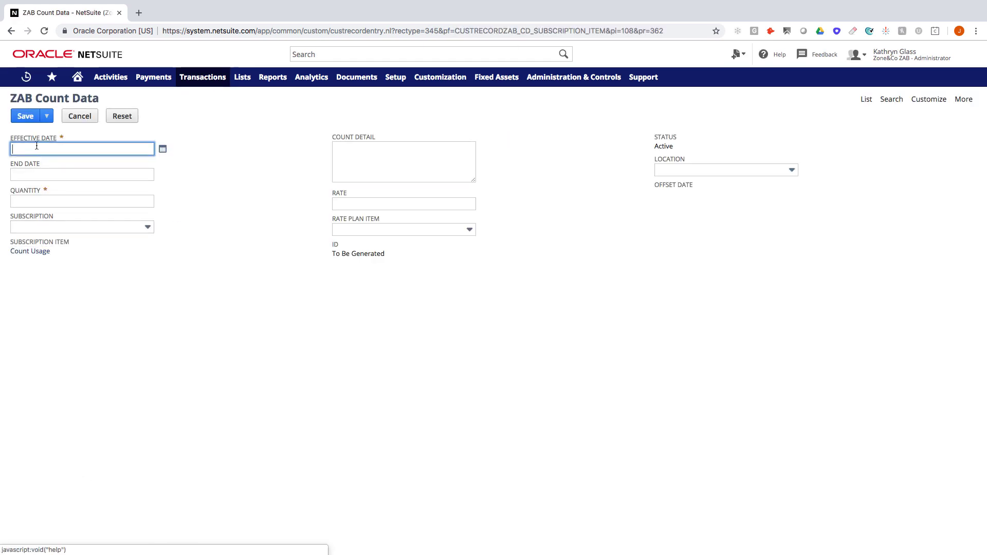
type("9/1/2018")
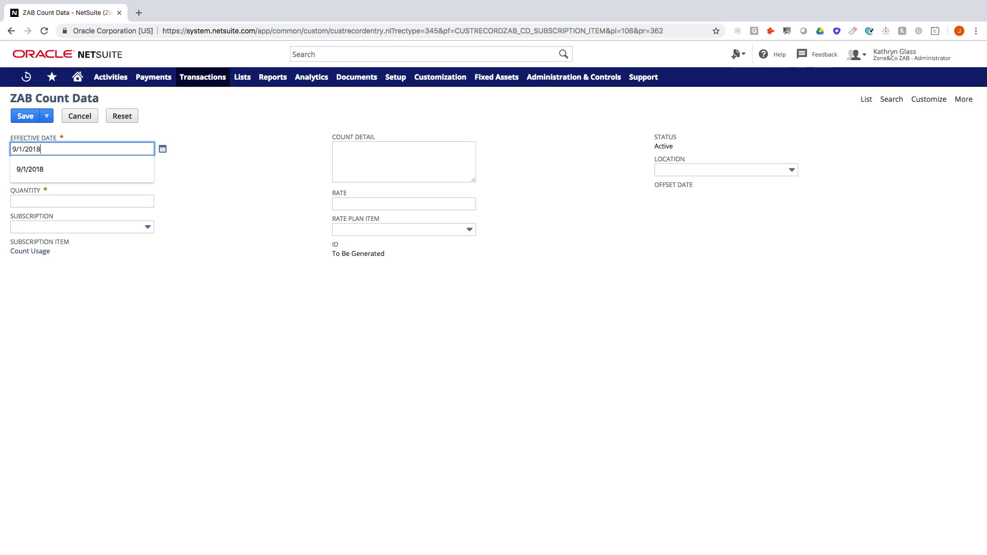
key("Tab")
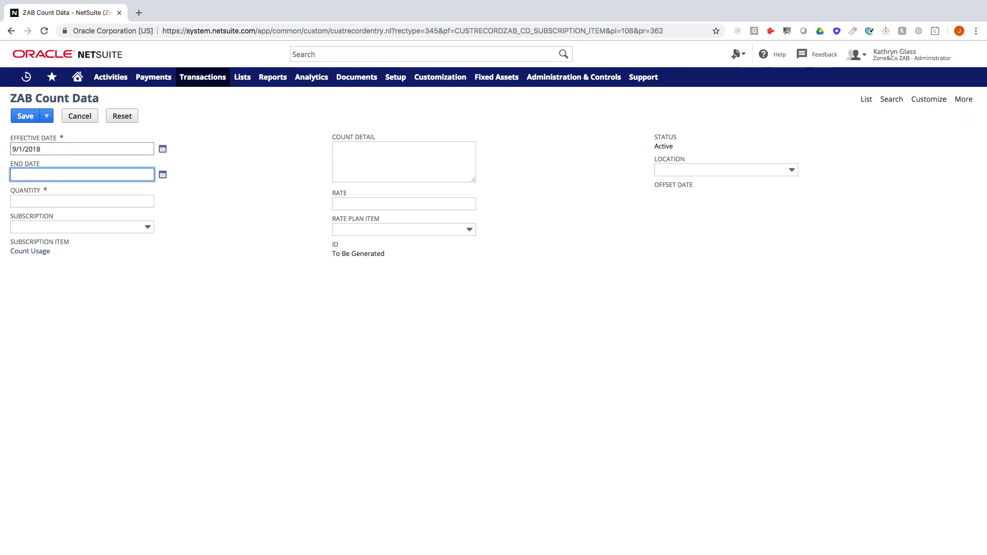
key("Tab")
type("3")
key("Tab")
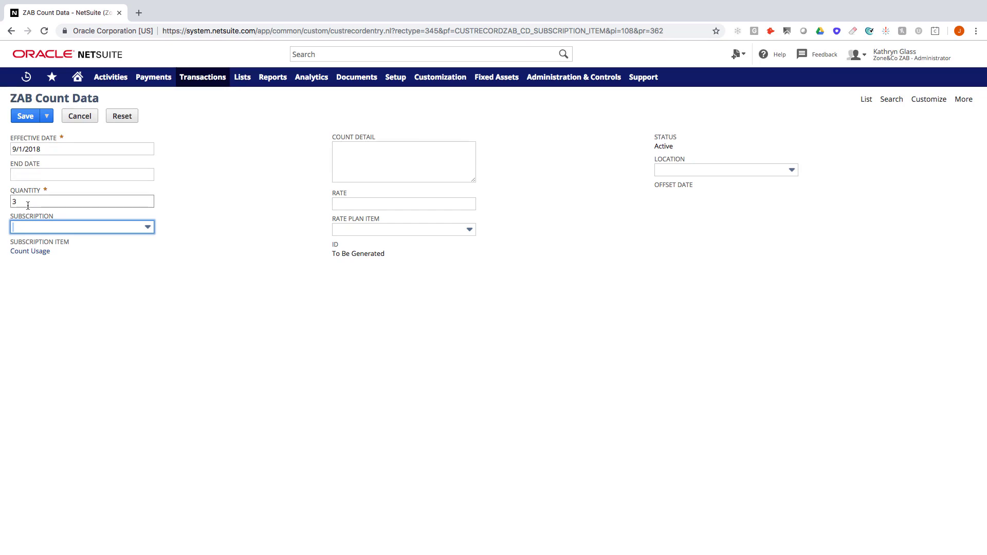
left_click(25, 115)
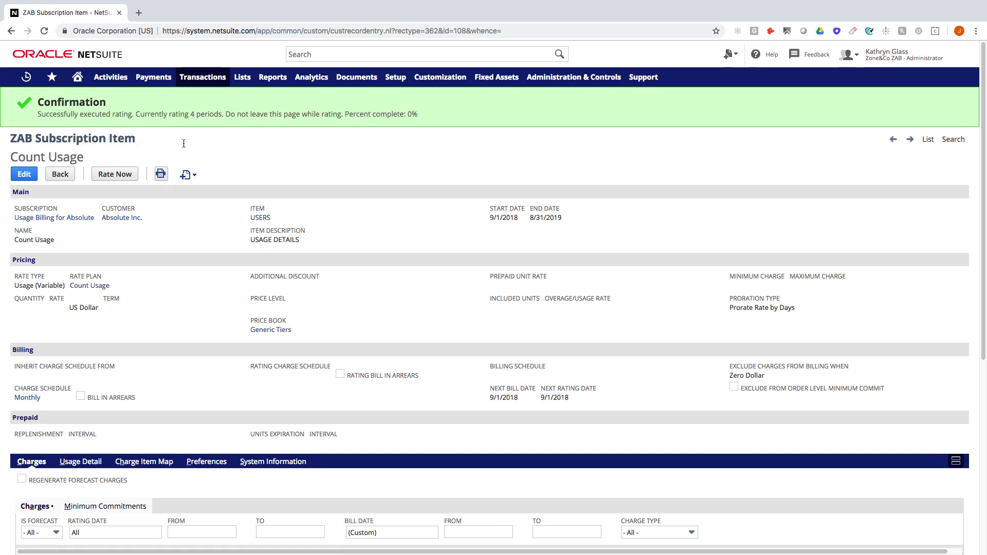
Review the first charge: quantity 3, list rate 499, amount 1,497, bill date 9/1/2018
mouse_move(202, 77)
mouse_move(220, 325)
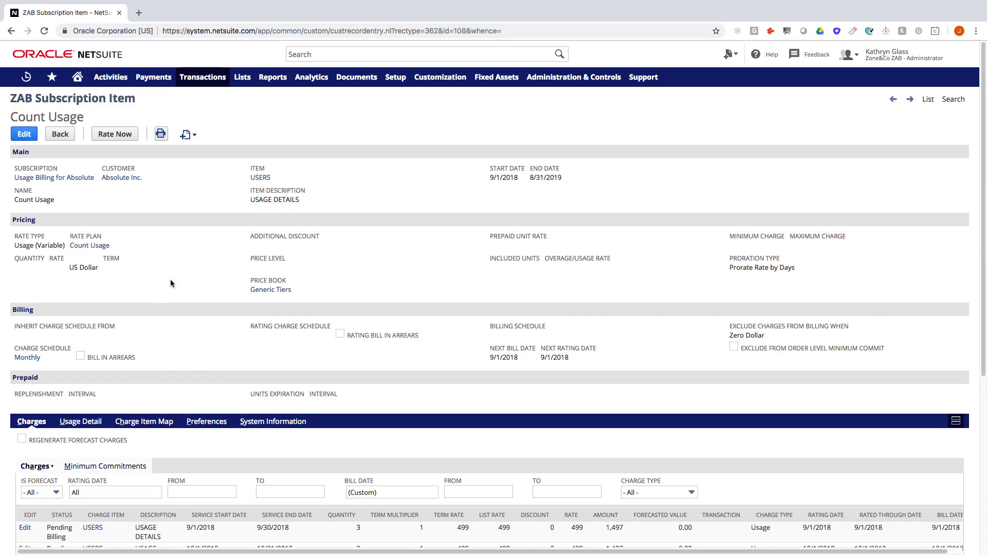
scroll(171, 279, "down", 3)
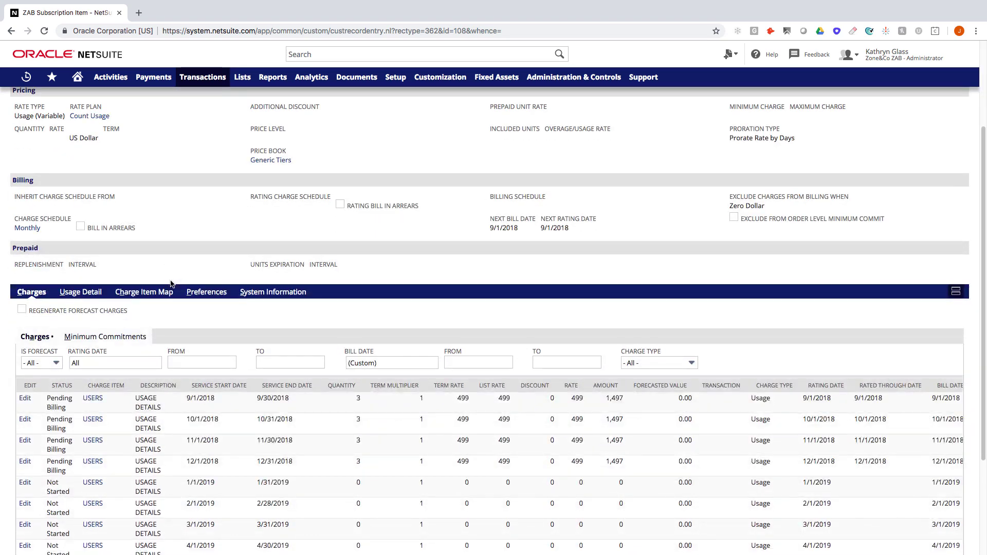
scroll(170, 284, "down", 1)
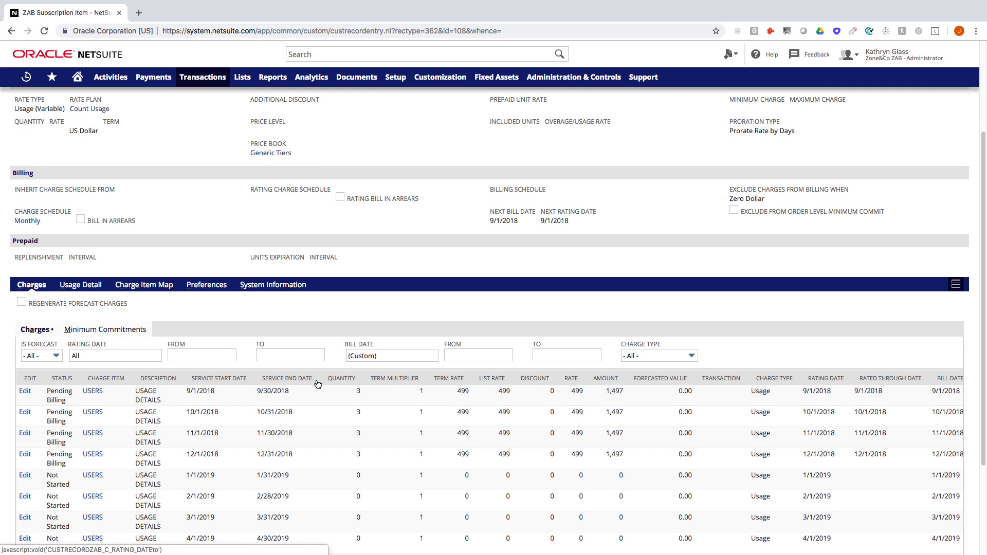
left_click_drag(320, 366, 370, 404)
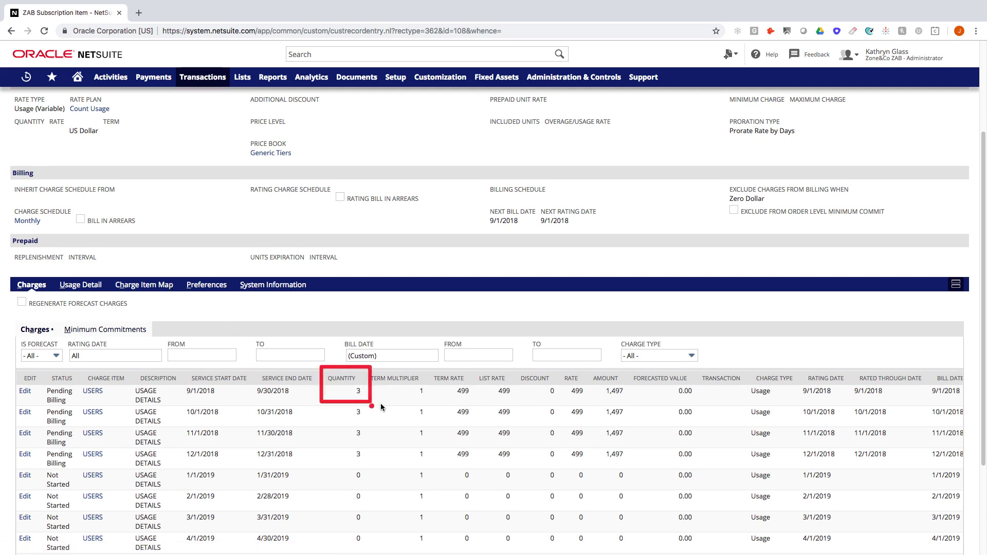
left_click_drag(469, 365, 518, 401)
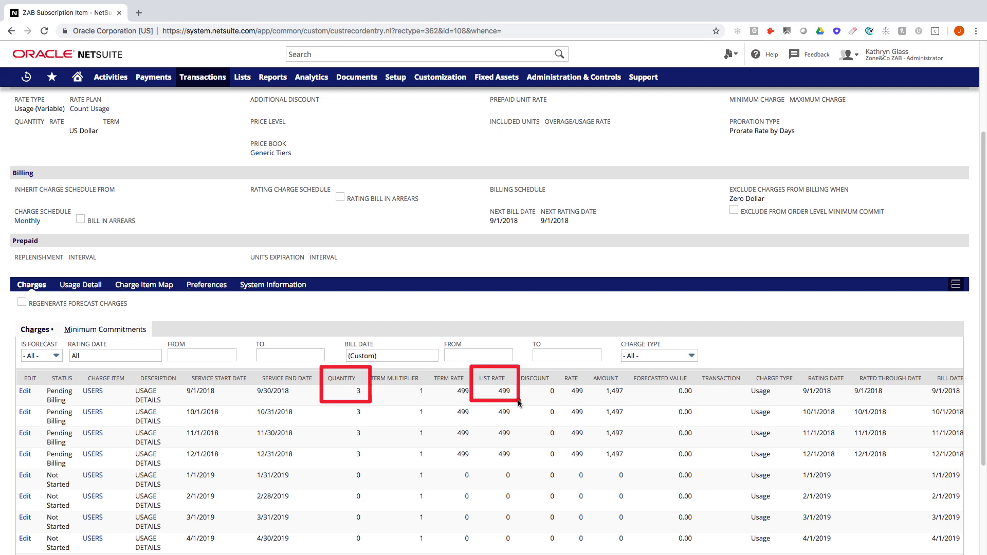
left_click_drag(586, 370, 627, 399)
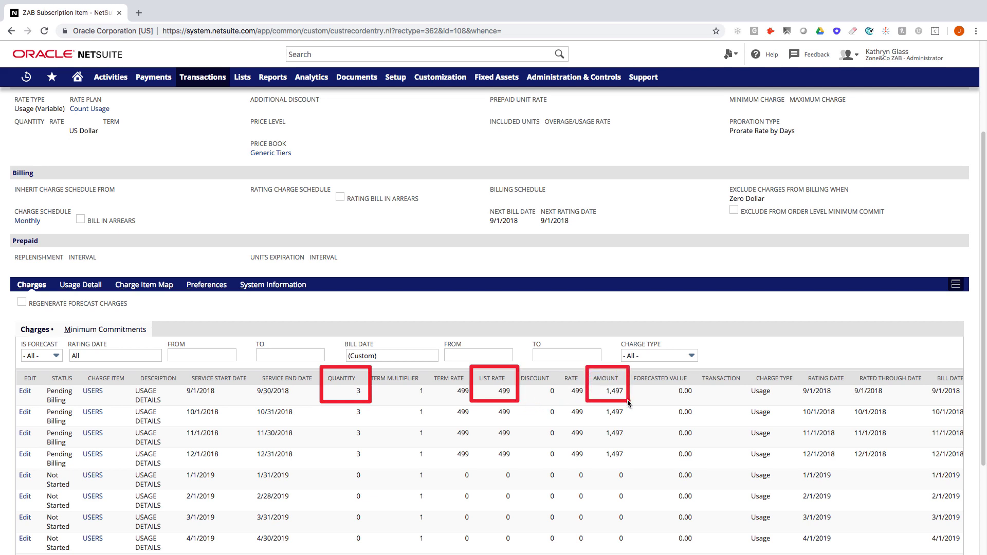
left_click_drag(925, 366, 969, 403)
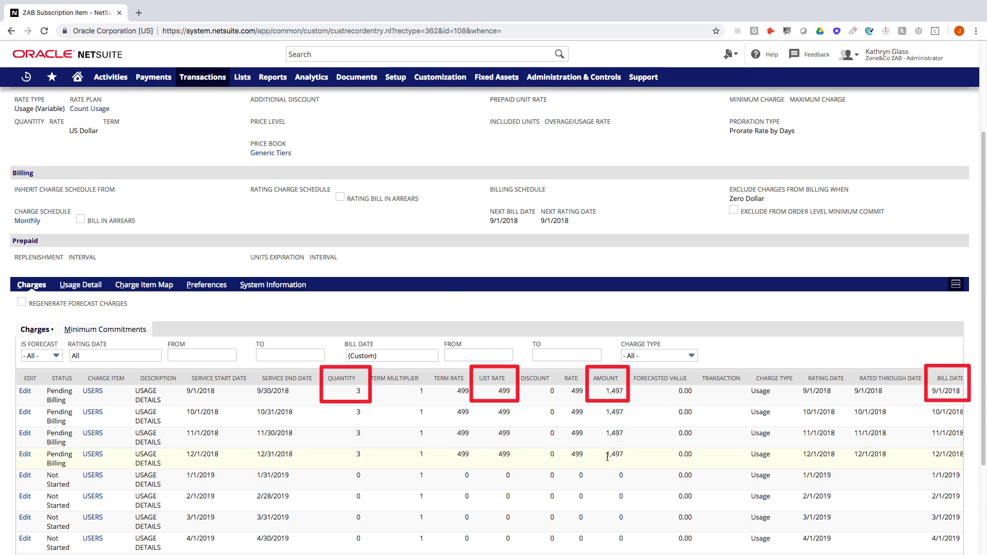
key("Escape")
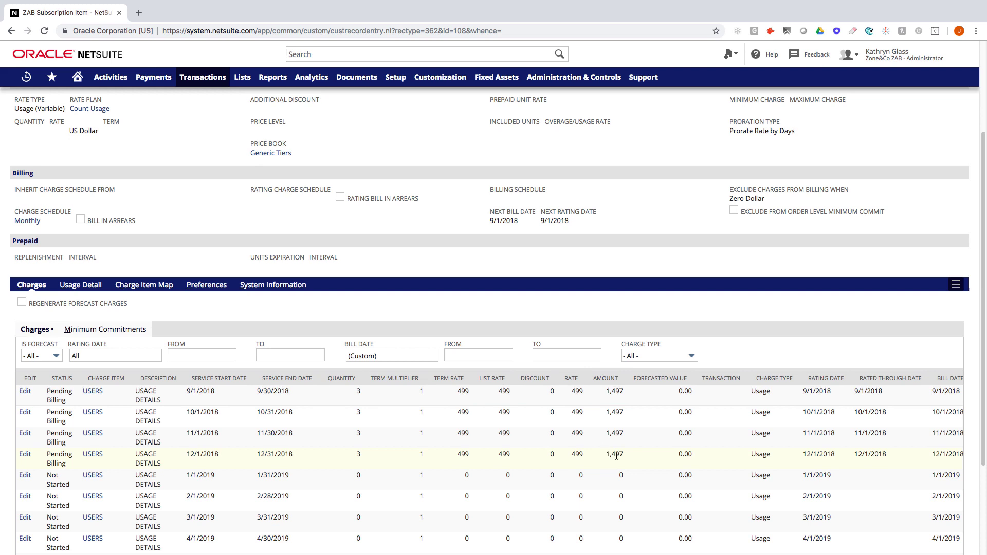
scroll(616, 456, "down", 5)
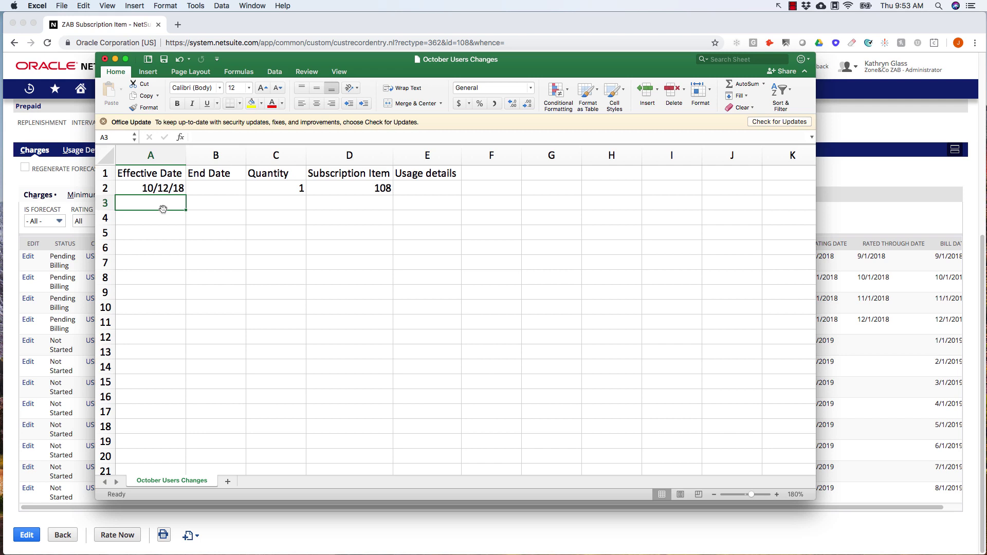
Check the import row: effective date 10/12/18, no end date, quantity 1, subscription item 108
left_click(149, 187)
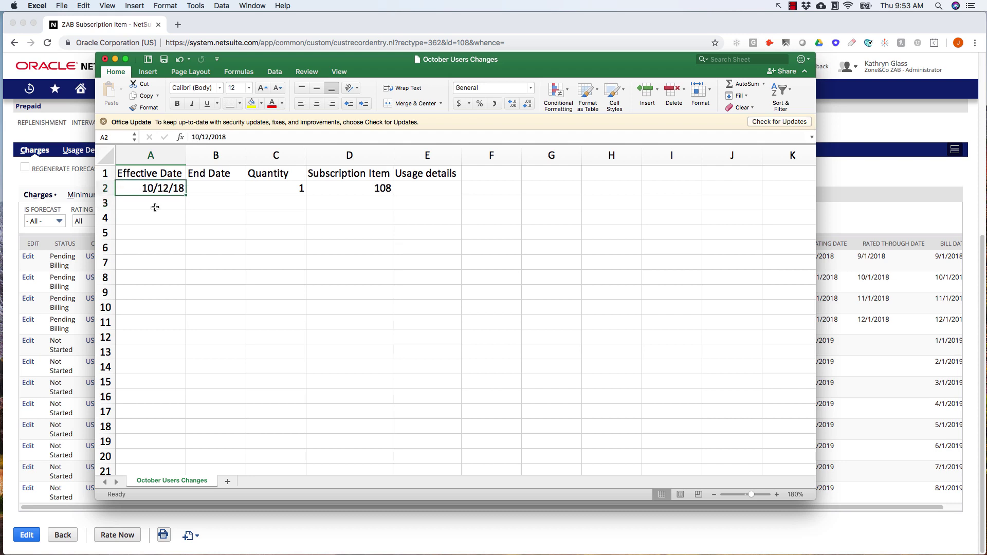
left_click(214, 189)
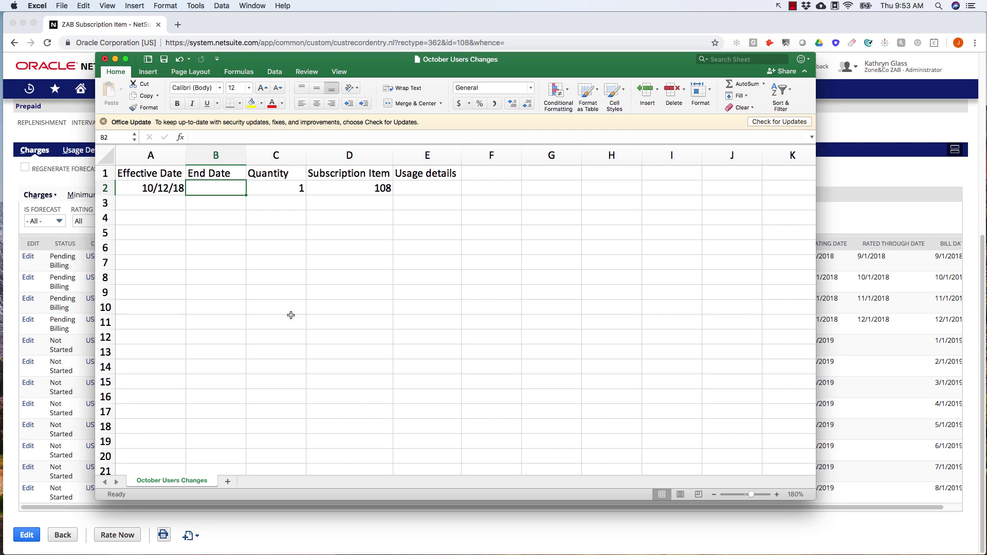
left_click(268, 189)
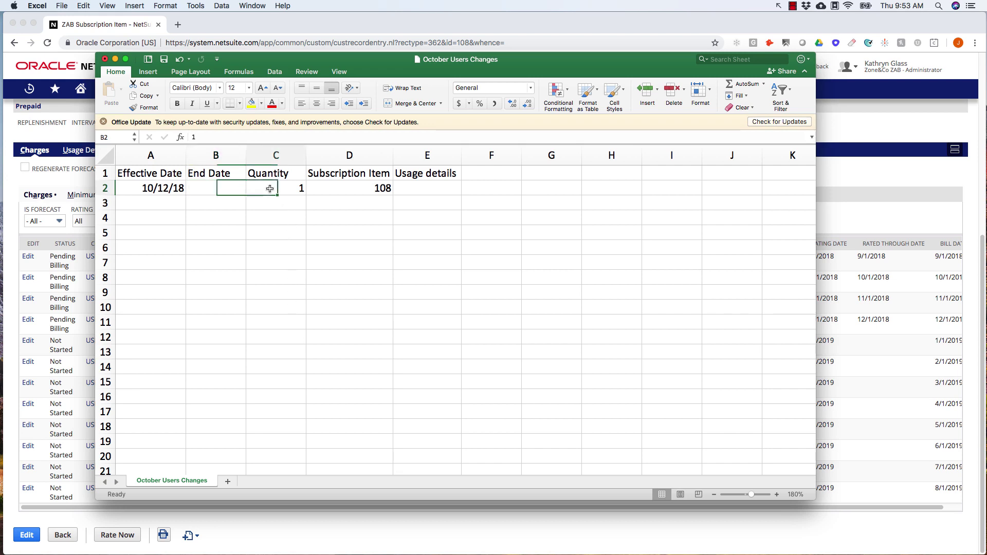
left_click(340, 175)
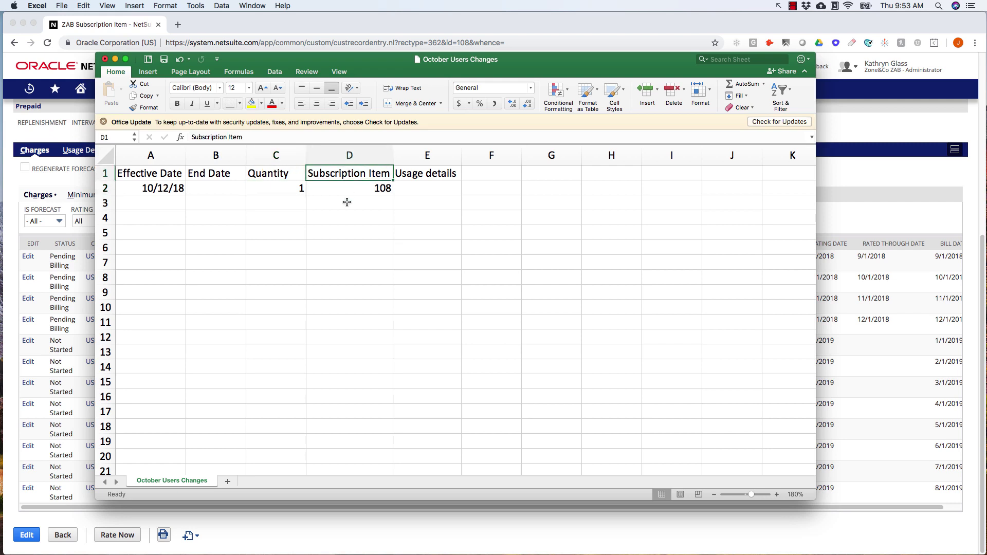
left_click(344, 187)
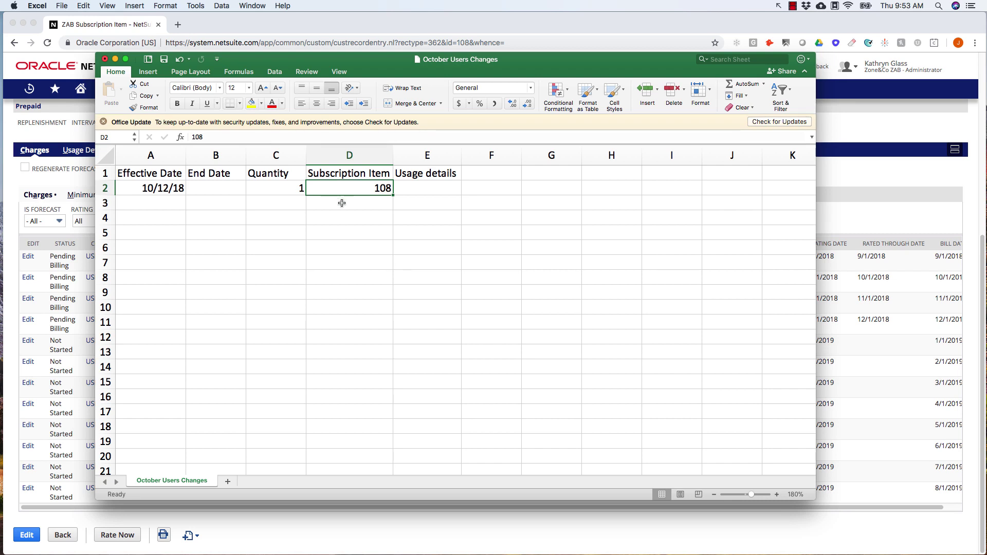
left_click(158, 189)
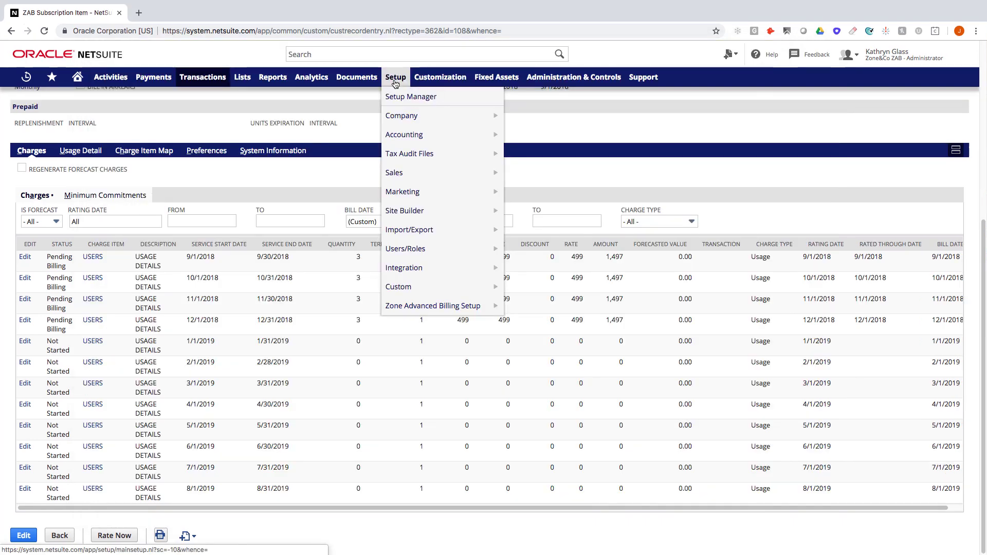
Open the saved Count Usage Template CSV import and bring up the file chooser
mouse_move(415, 230)
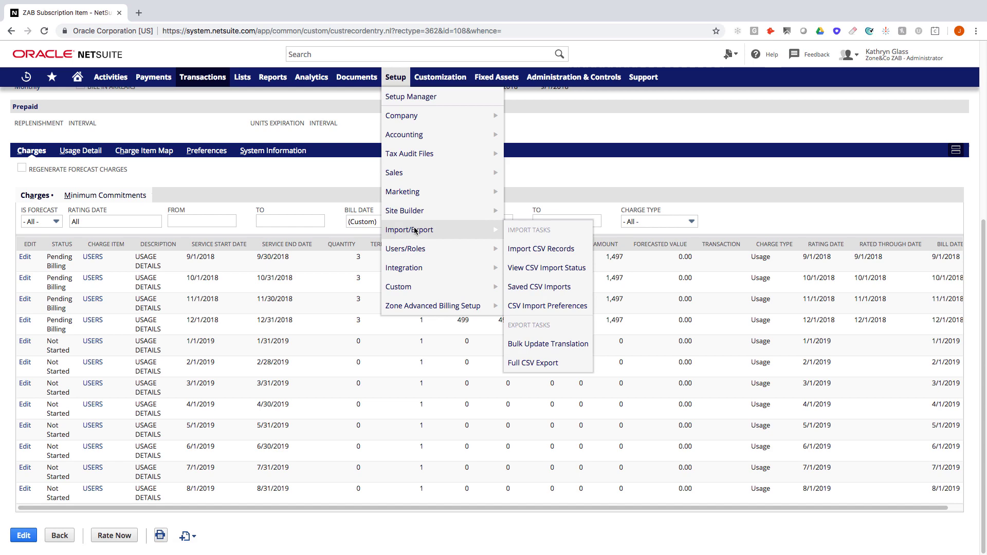
left_click(559, 291)
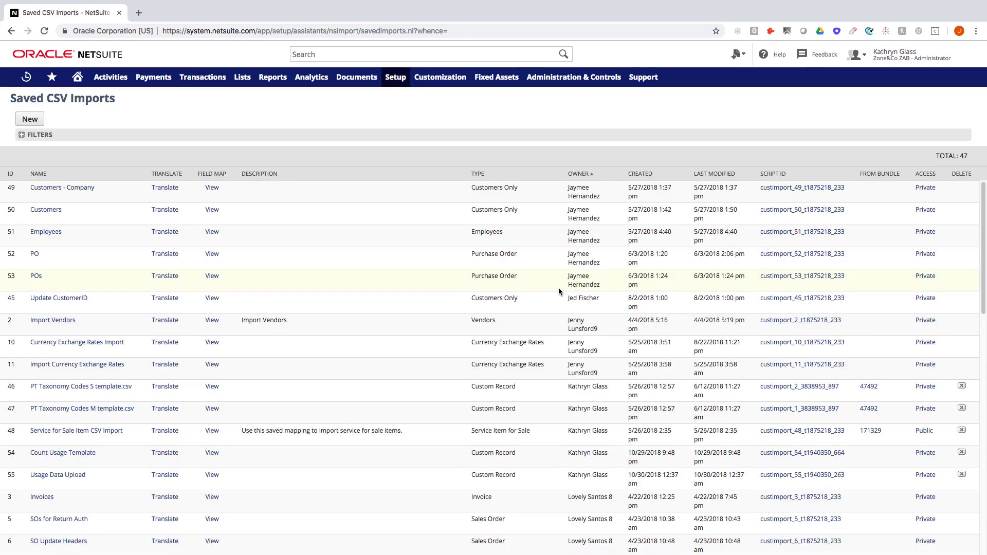
left_click(71, 454)
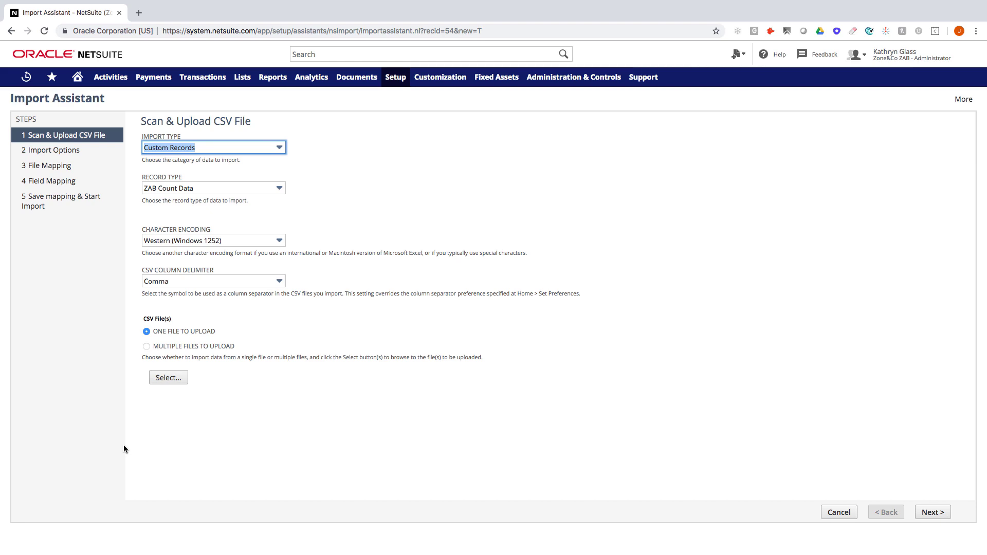
left_click(159, 379)
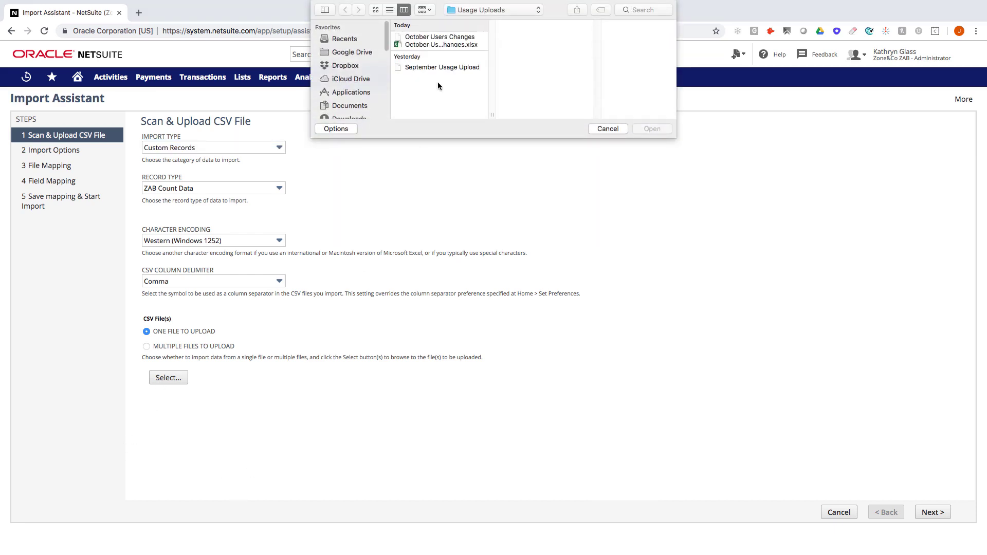
Attach October Users Changes.csv and run the import without saving the mapping
left_click(439, 37)
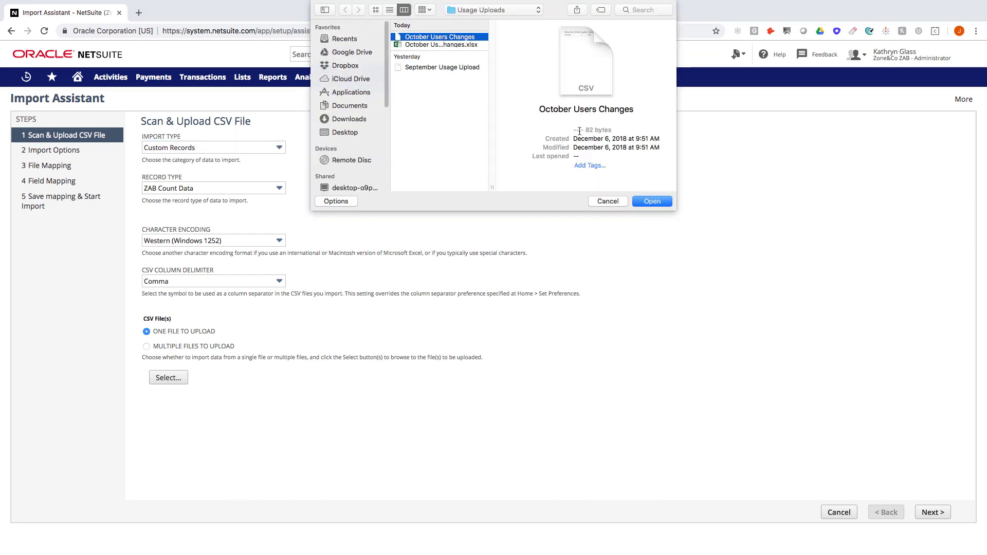
left_click(643, 202)
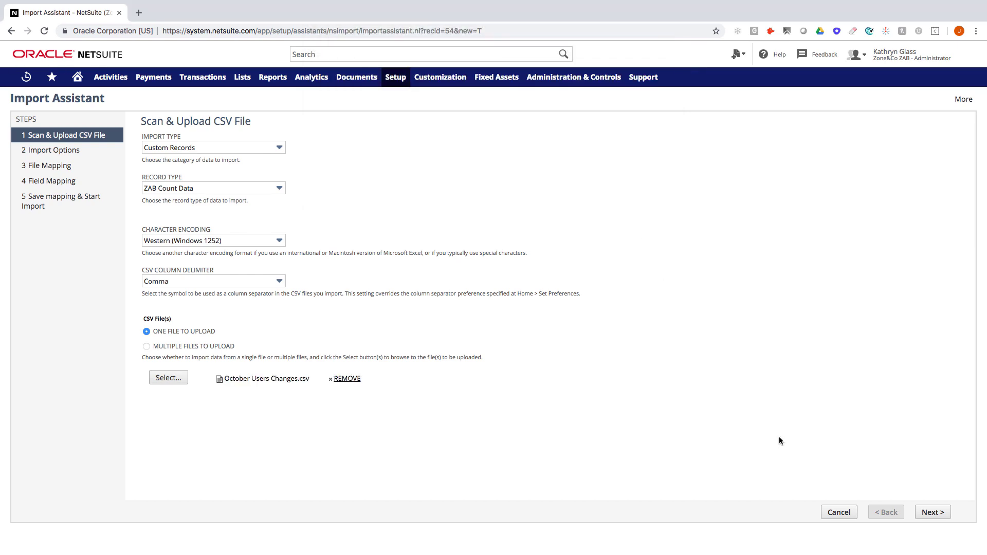
left_click(931, 512)
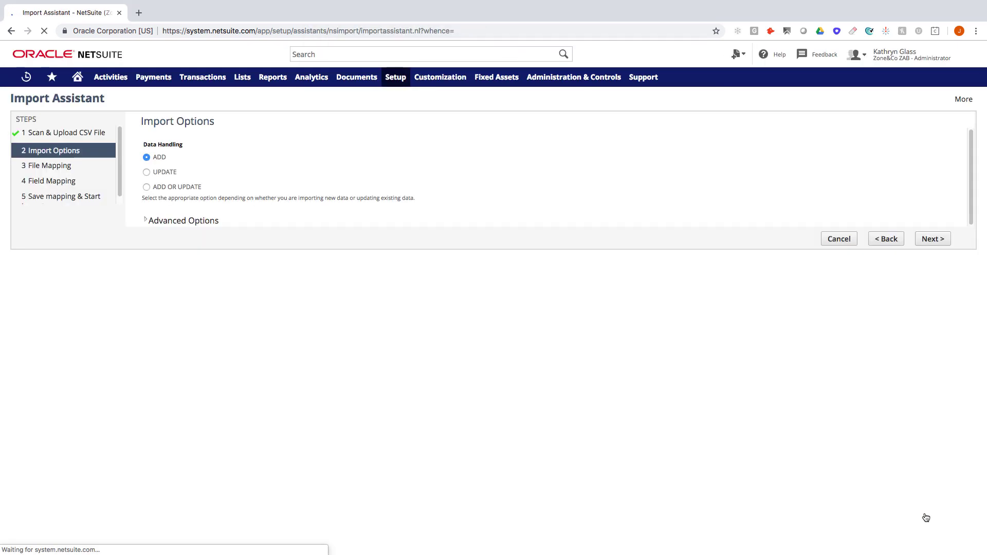
left_click(927, 512)
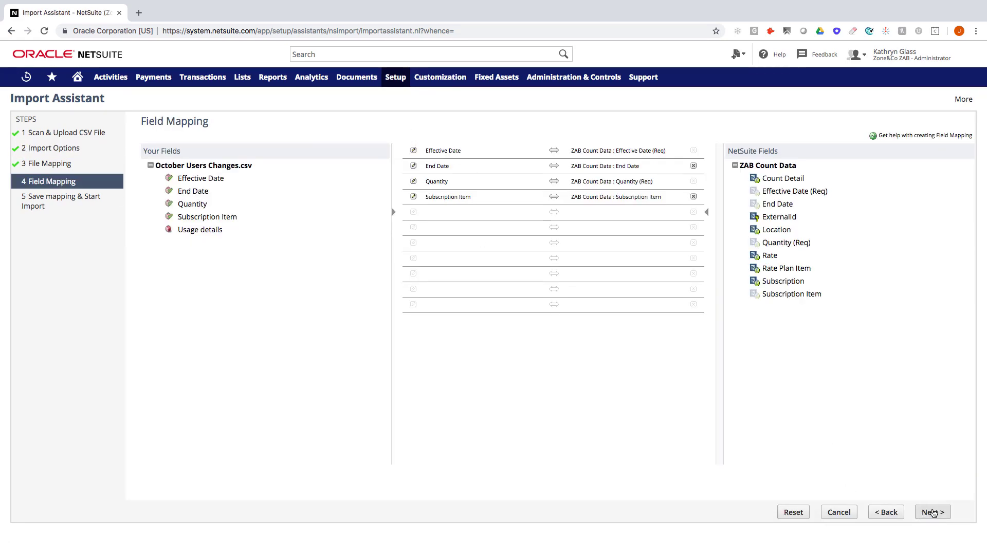
left_click(933, 512)
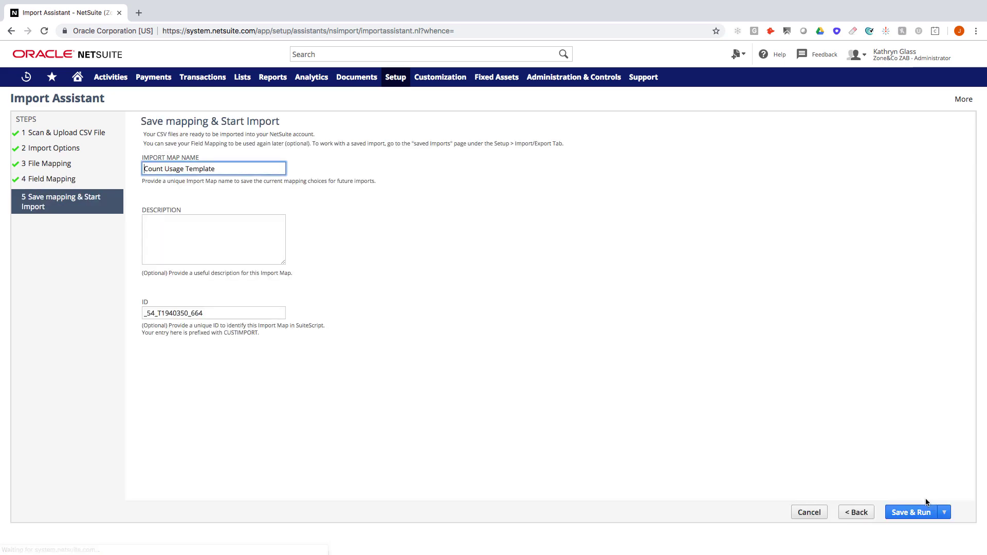
mouse_move(944, 516)
left_click(884, 466)
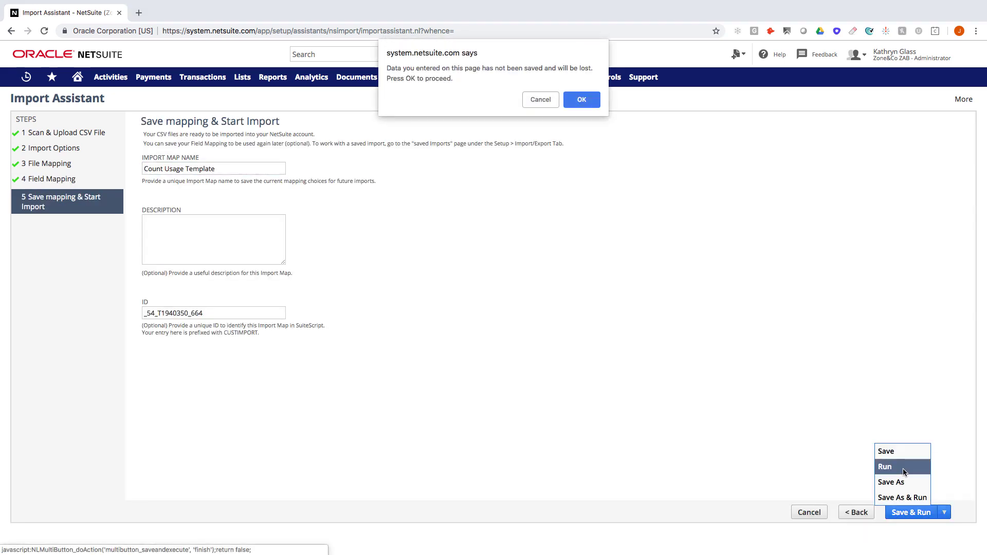
left_click(581, 104)
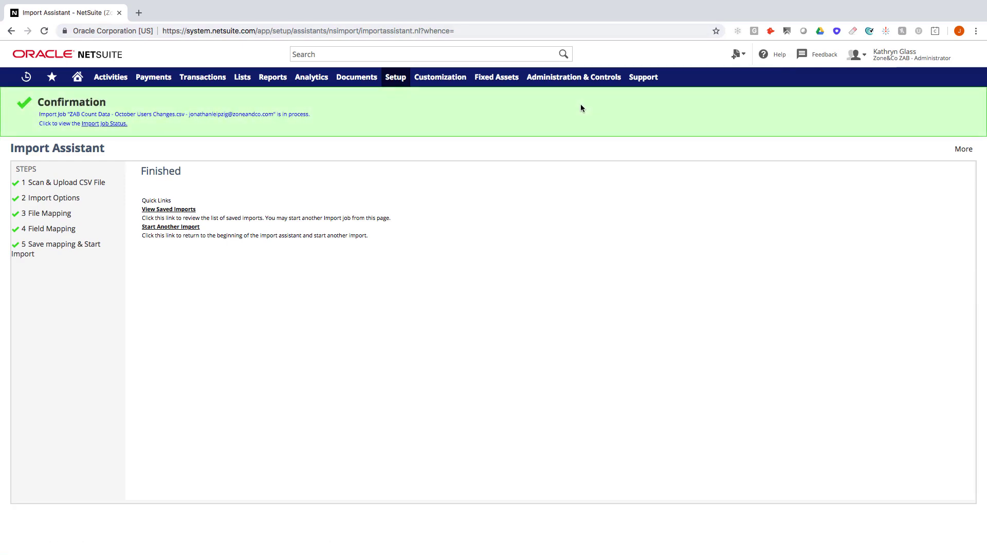
Open the Count Usage item and check the imported 10/12/2018 count in ZAB Count Data
mouse_move(19, 78)
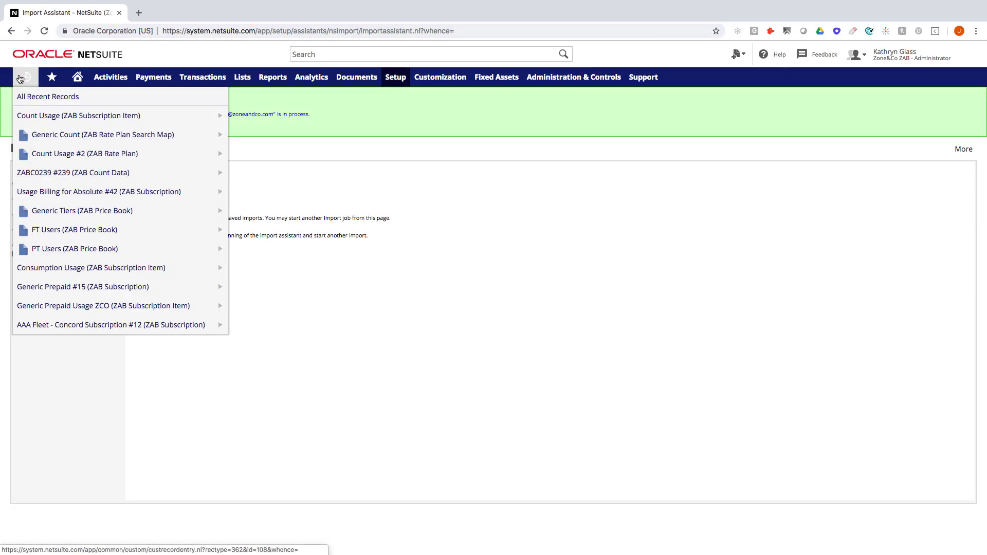
left_click(36, 115)
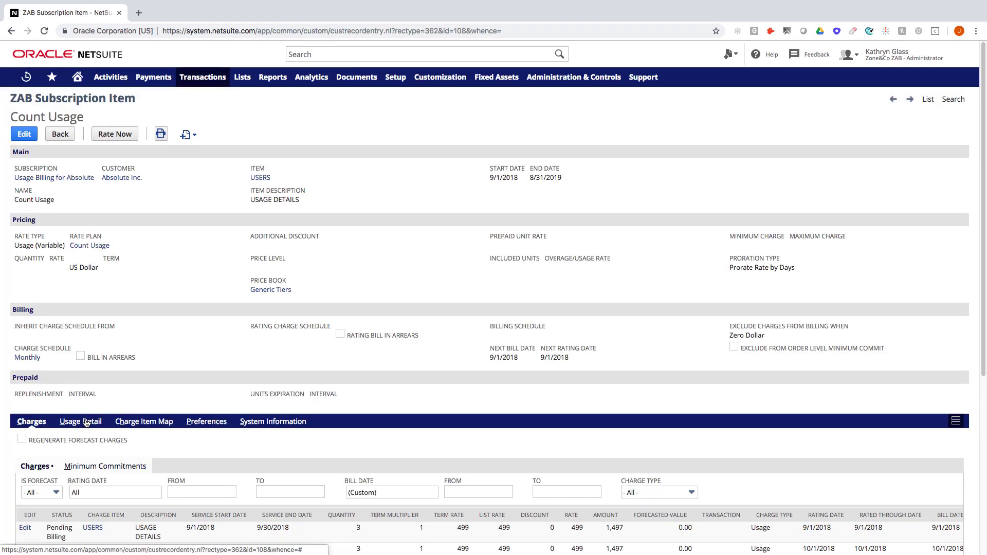
left_click(80, 422)
scroll(164, 391, "down", 1)
left_click(176, 443)
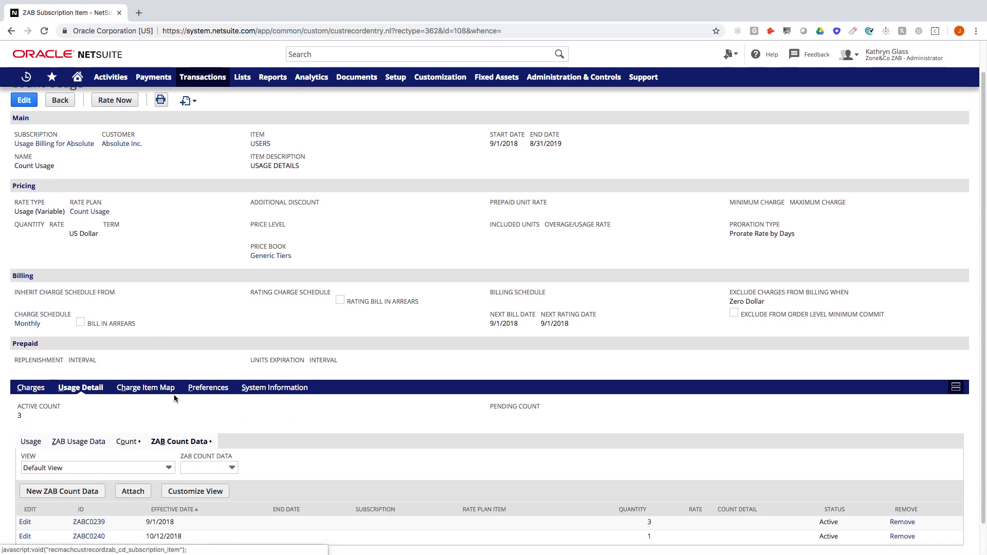
scroll(157, 486, "down", 1)
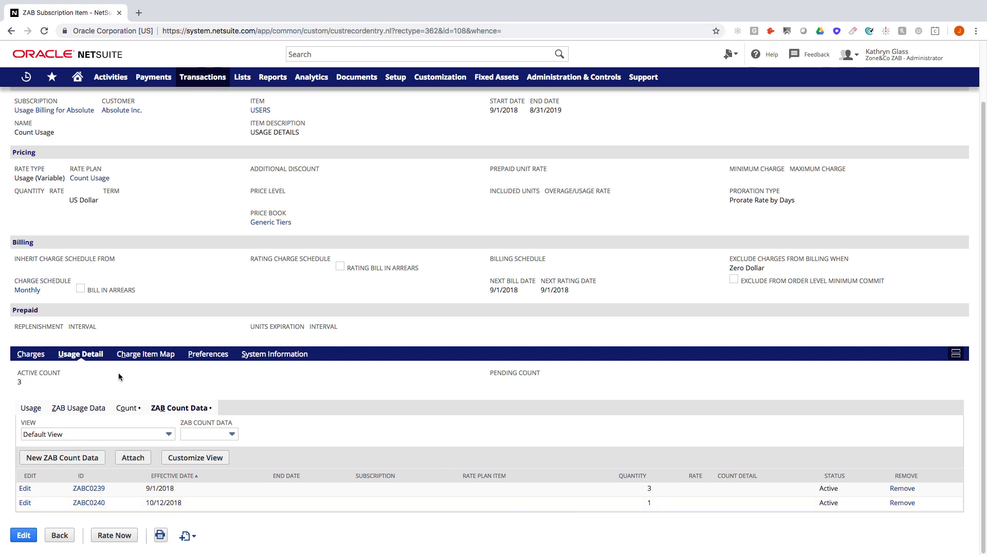
Return to the charges list and rerate the subscription item
left_click(31, 354)
scroll(531, 457, "down", 2)
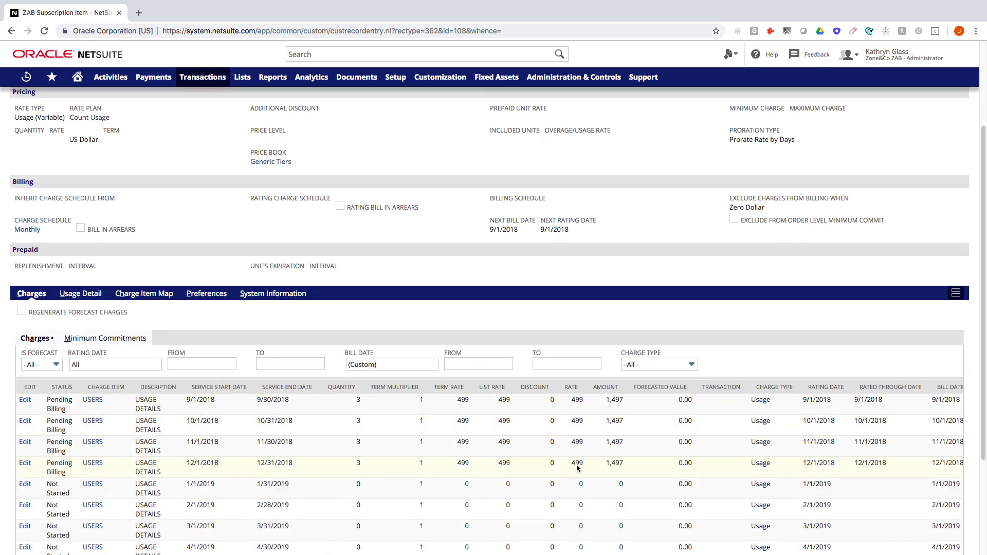
scroll(181, 308, "up", 4)
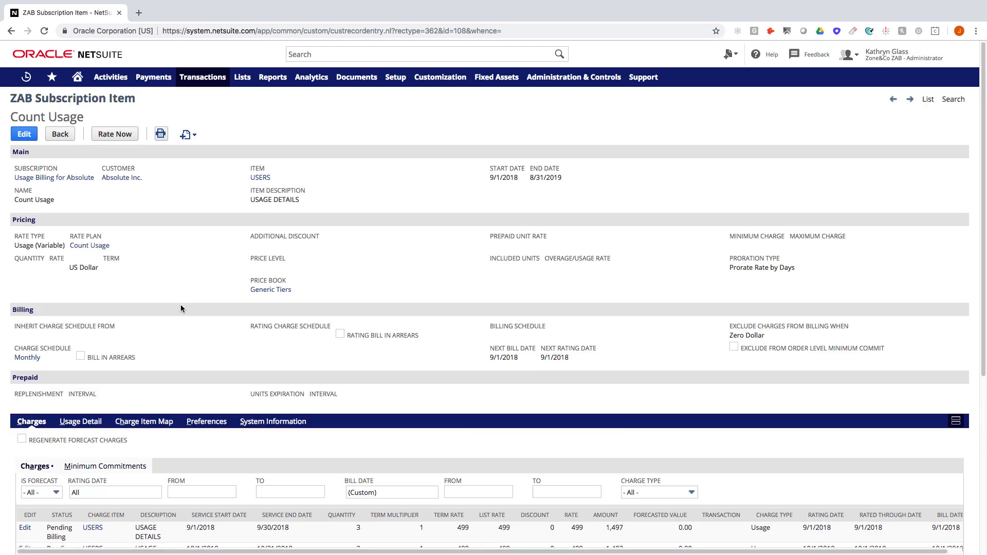
left_click(118, 133)
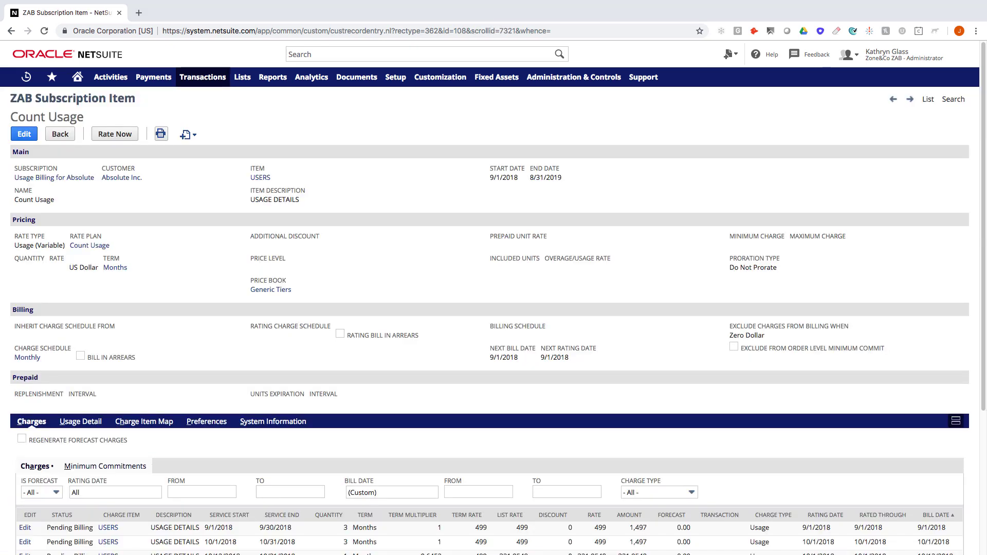
scroll(364, 239, "down", 3)
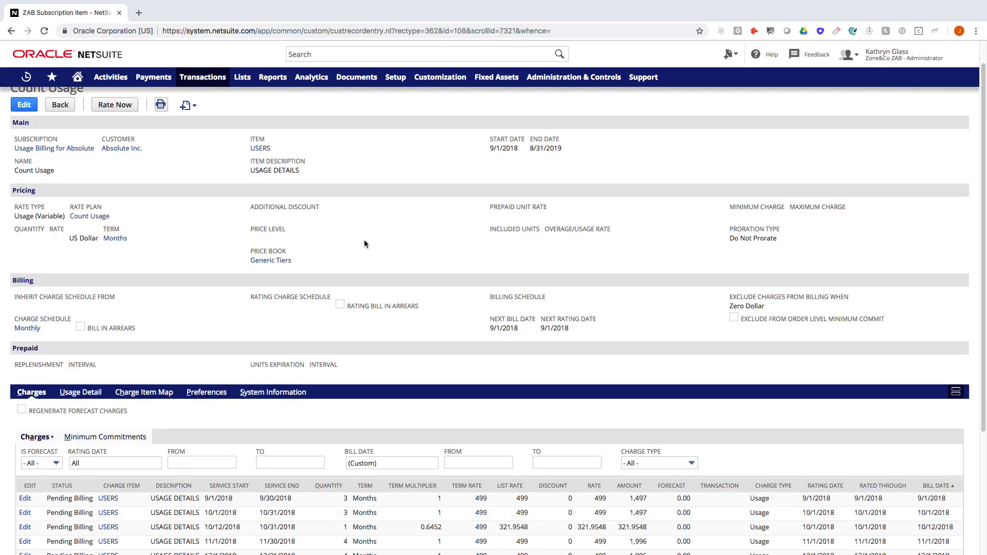
scroll(363, 239, "down", 2)
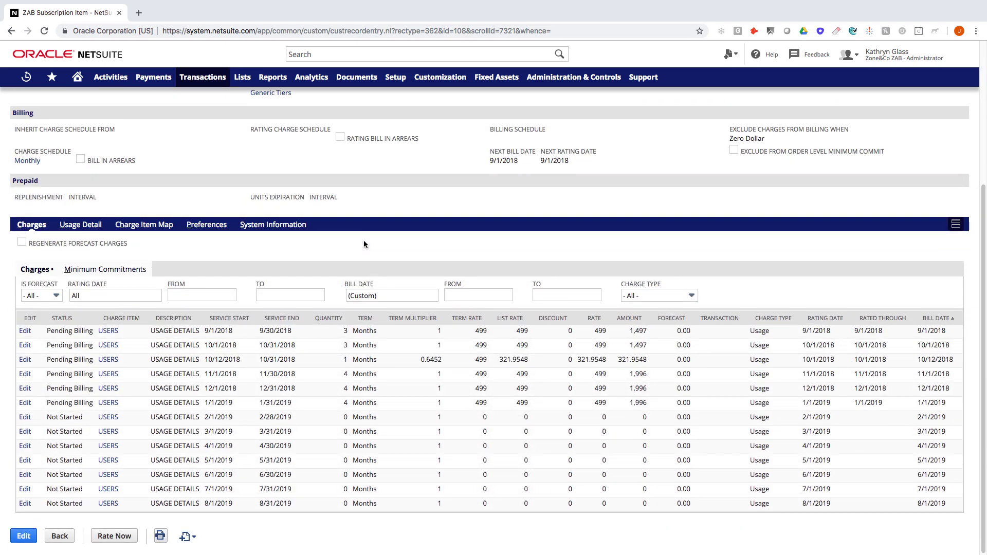
mouse_move(4, 344)
left_mouse_down()
mouse_move(51, 364)
mouse_move(964, 372)
left_mouse_up()
left_click_drag(381, 316, 351, 356)
left_click_drag(237, 335, 222, 354)
left_click_drag(310, 317, 278, 354)
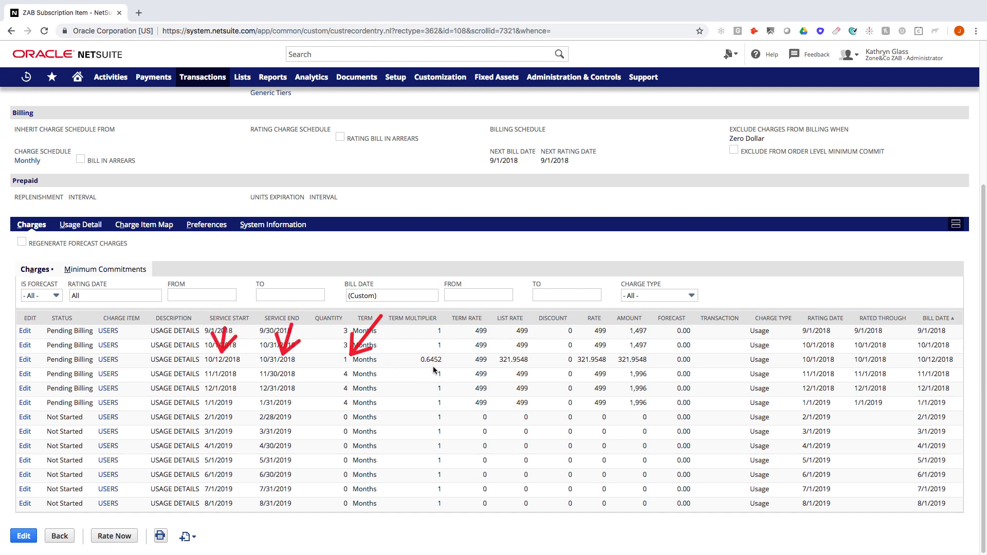
left_click_drag(491, 351, 532, 372)
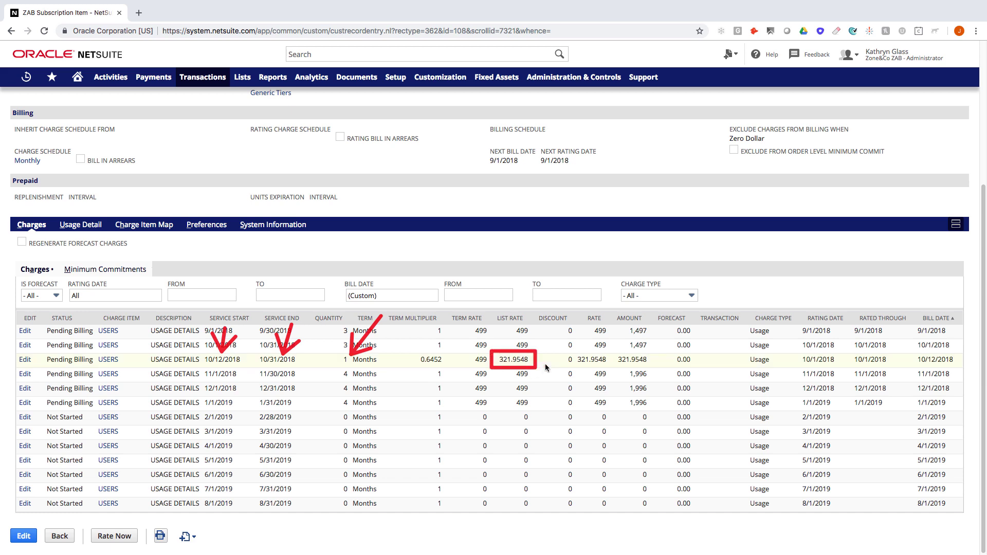
key("Escape")
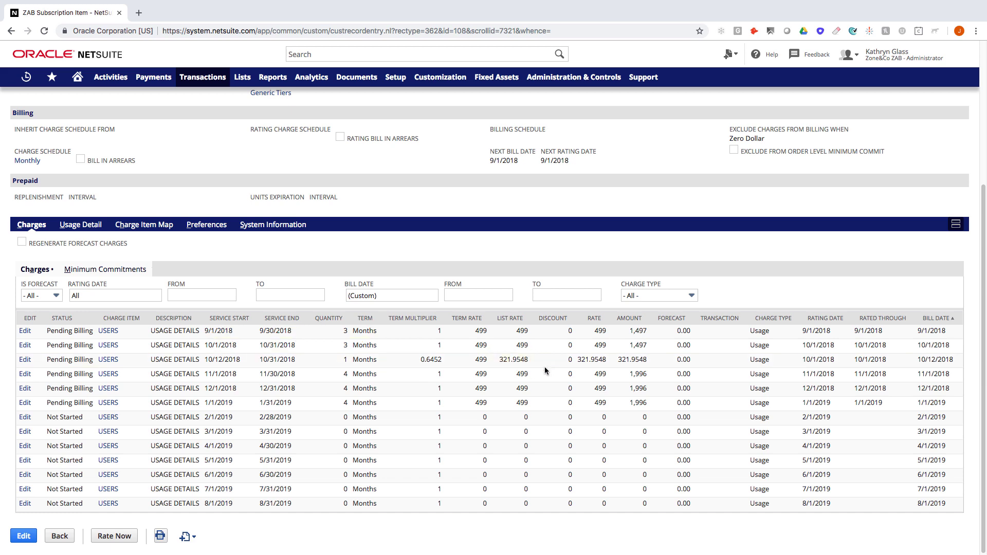
left_click_drag(334, 365, 350, 379)
mouse_move(585, 366)
left_mouse_down()
mouse_move(610, 381)
mouse_move(652, 381)
left_mouse_up()
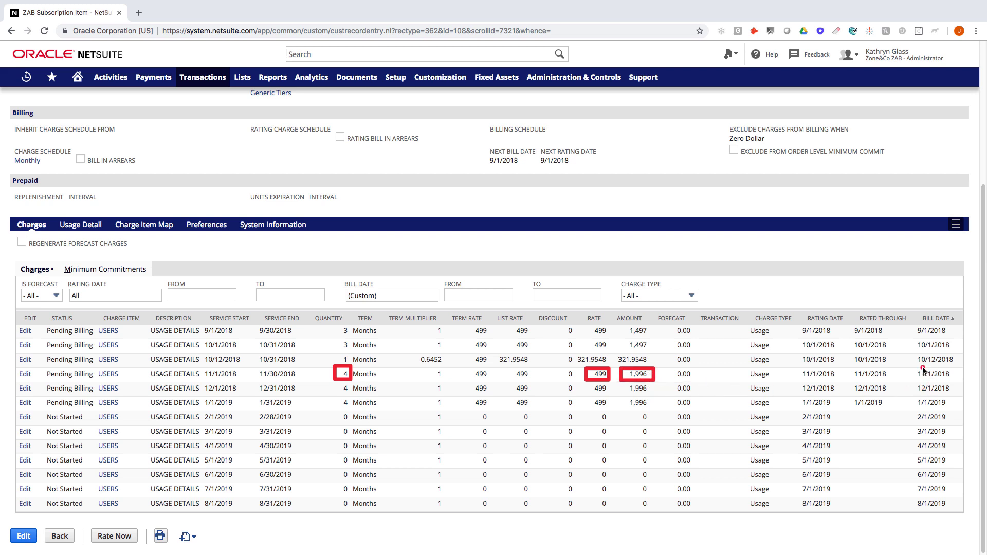
key("Escape")
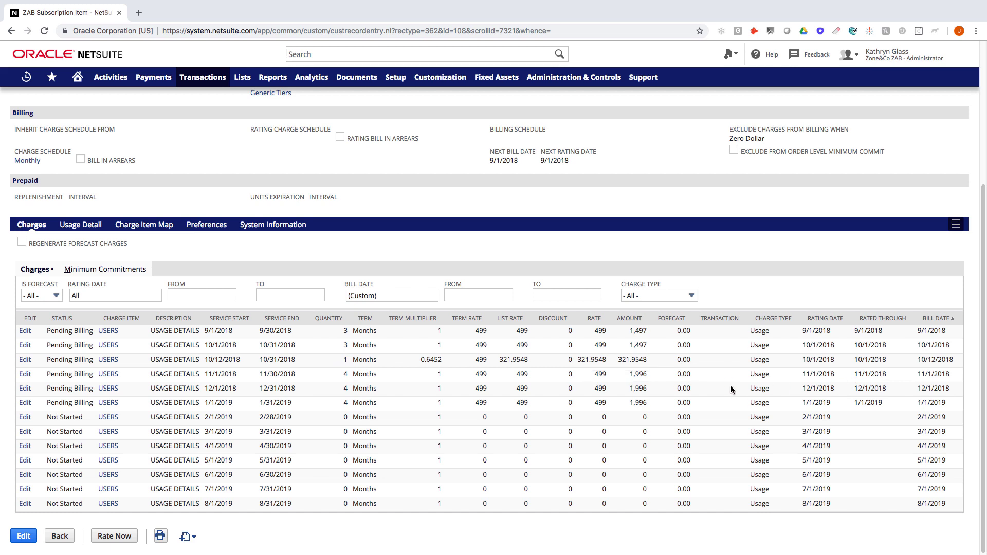